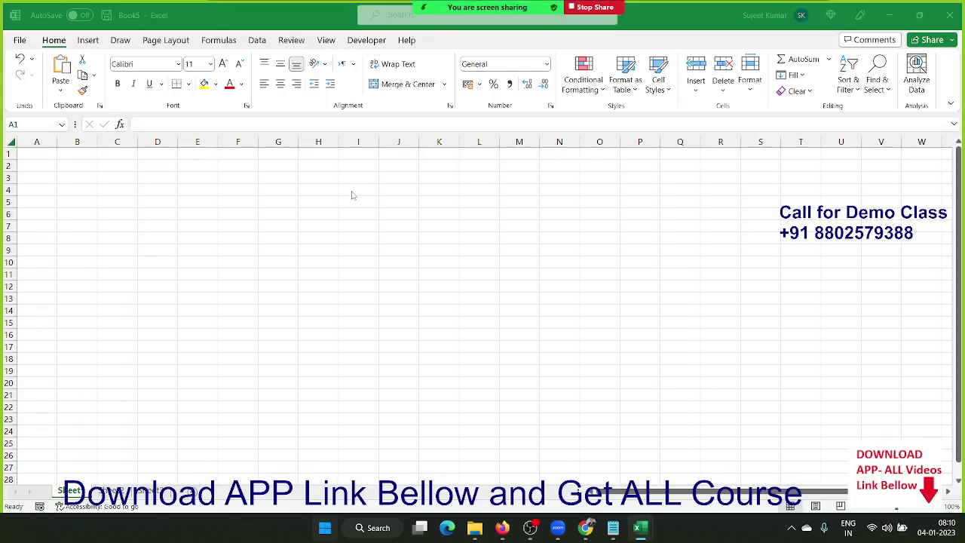
- Import the sumif workbook with Get Data > From Excel Workbook and preview its Sheet1 in the Navigator
left_click(257, 40)
left_click(30, 90)
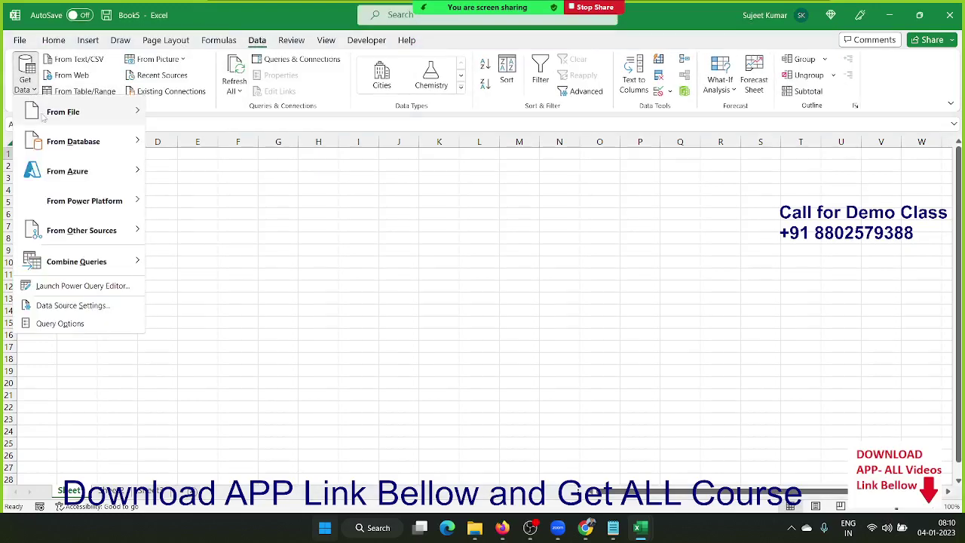
mouse_move(83, 111)
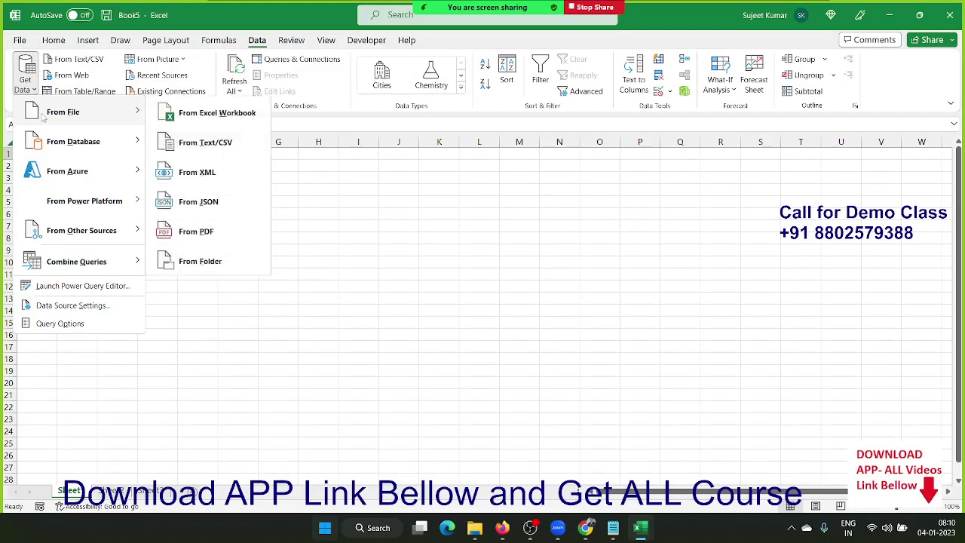
left_click(209, 119)
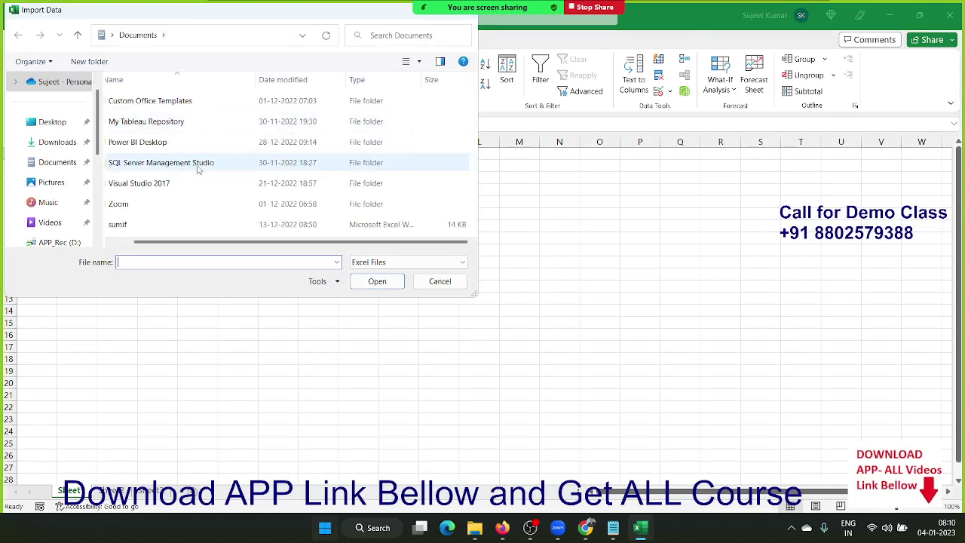
left_click(144, 228)
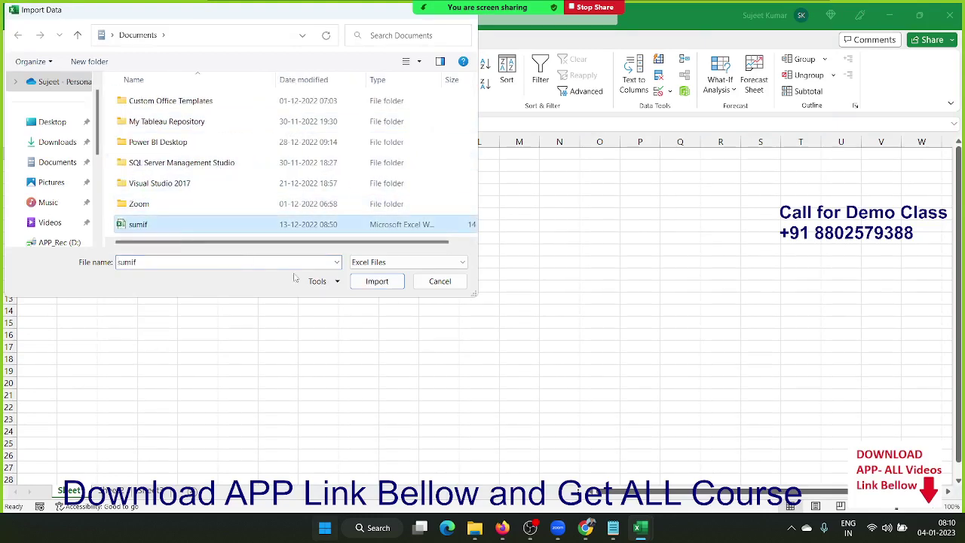
left_click(397, 285)
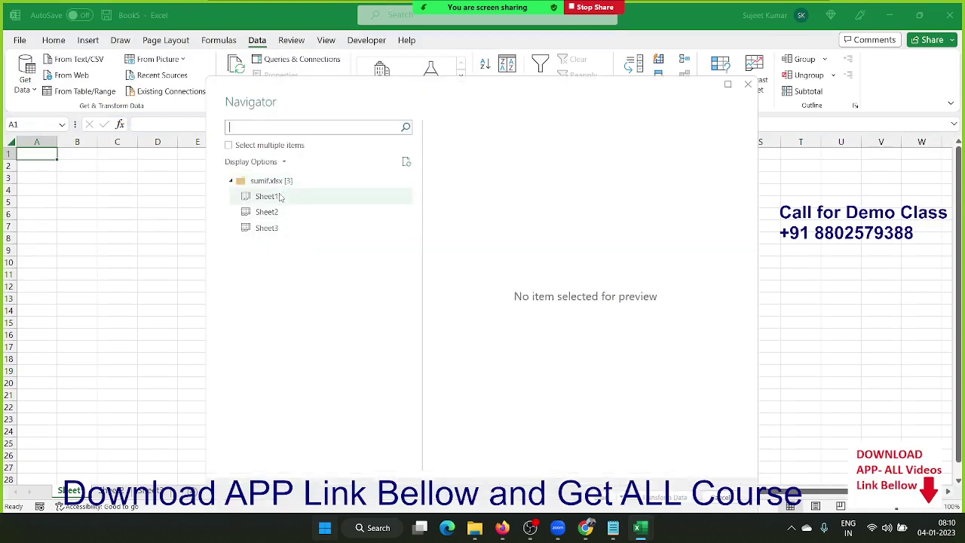
left_click(280, 196)
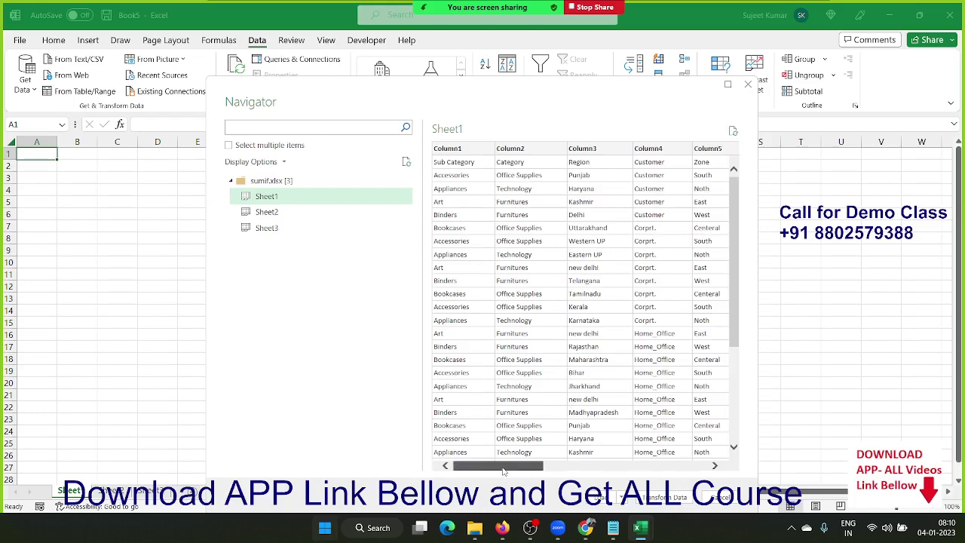
left_click_drag(508, 466, 664, 457)
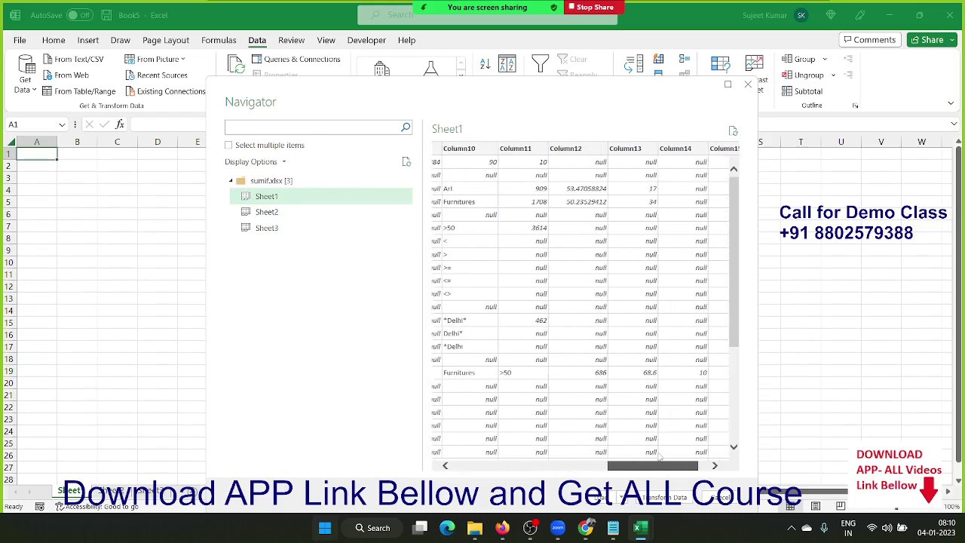
- Cancel the sumif import and open the Data workbook from the APP_Rec (D:) drive instead
left_click(724, 498)
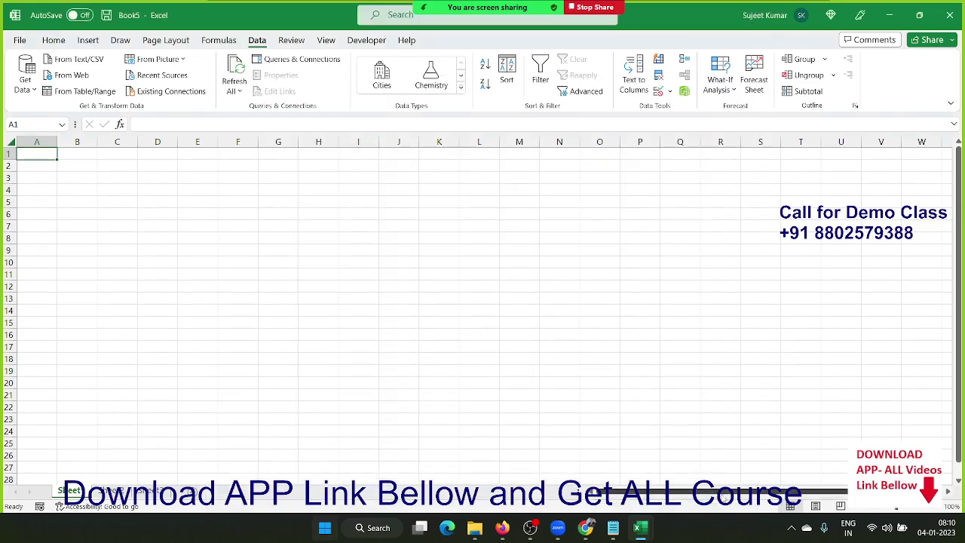
left_click(33, 71)
mouse_move(60, 111)
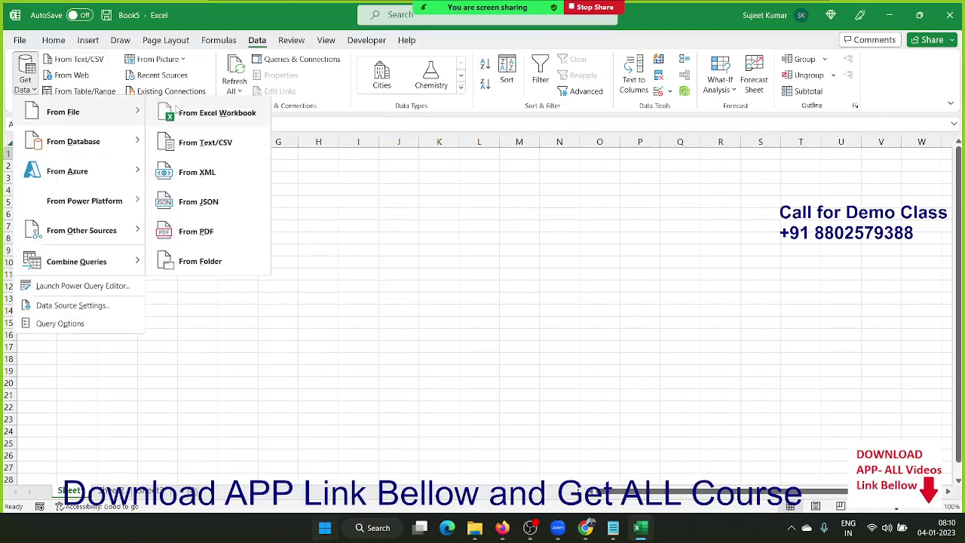
left_click(177, 110)
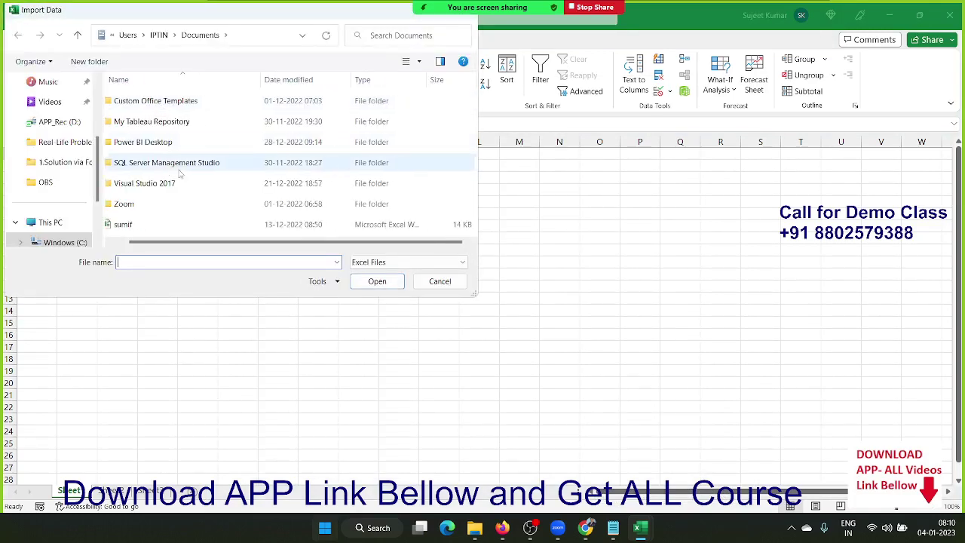
scroll(76, 240, "down", 1)
left_click(66, 243)
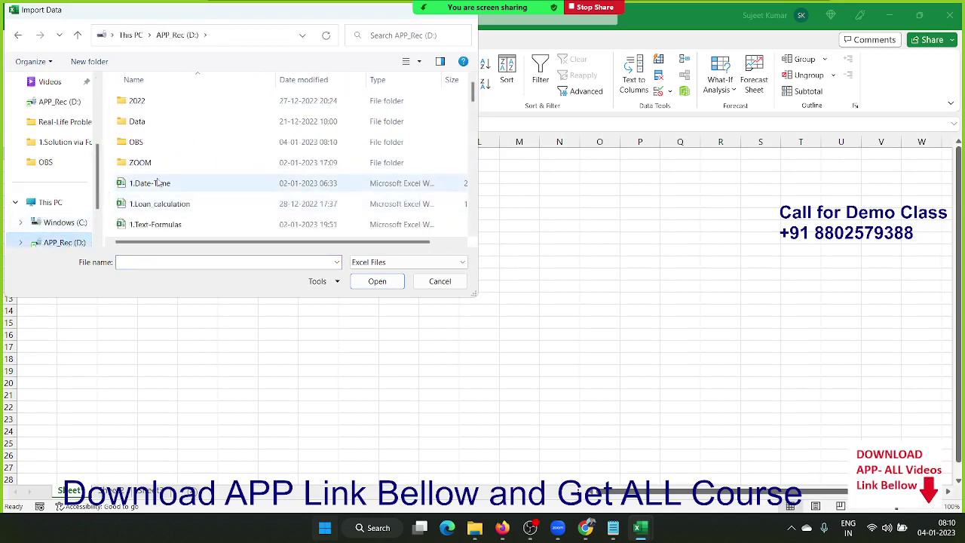
left_click(158, 183)
key("d")
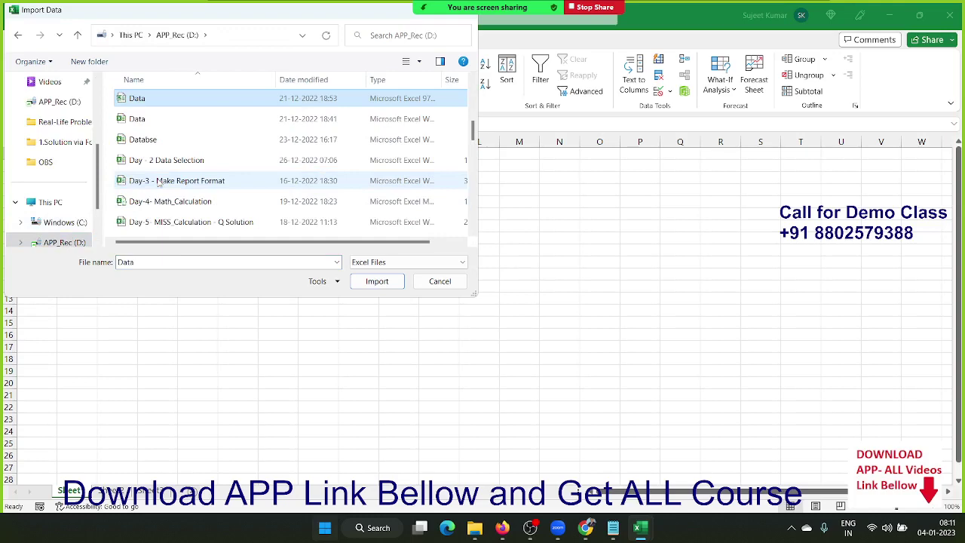
left_click(389, 280)
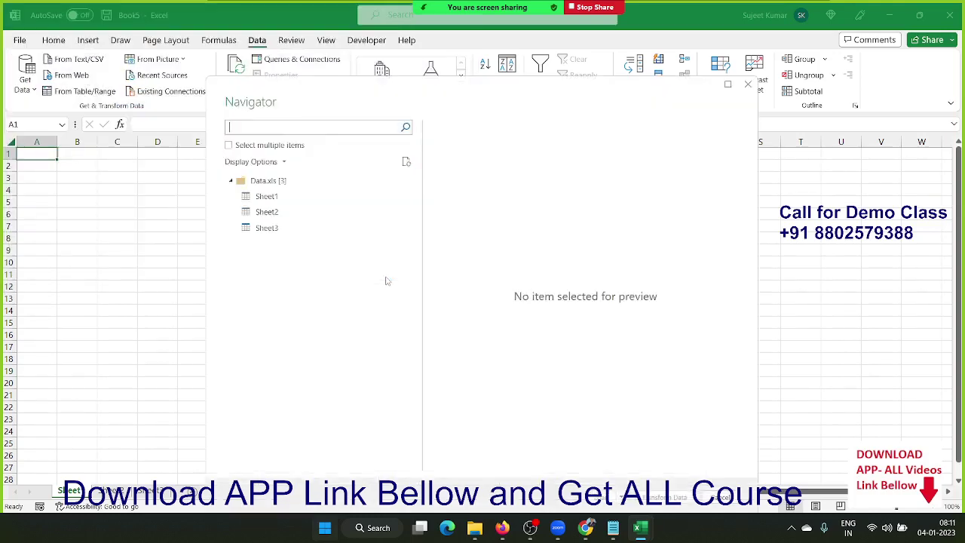
- Preview Sheet1 of the Data workbook and load it into the worksheet
left_click(252, 197)
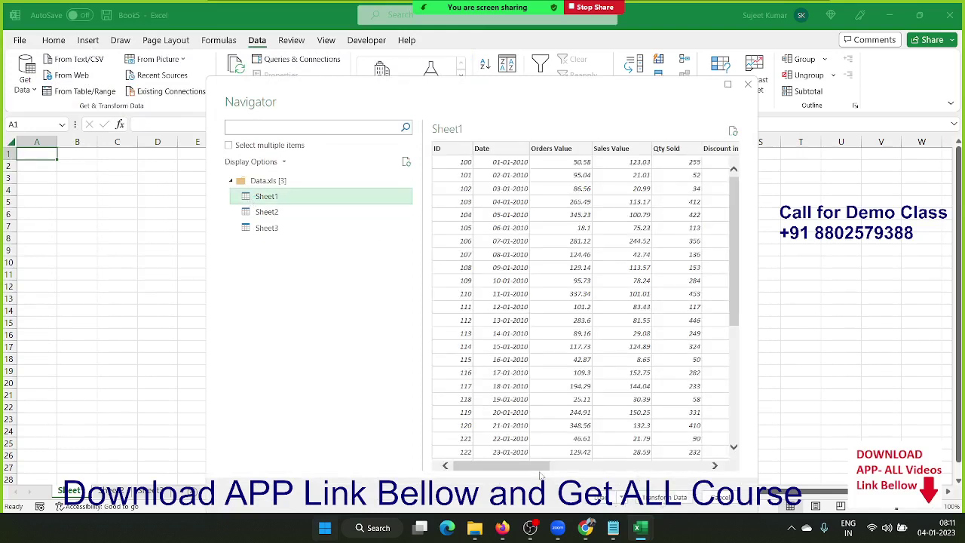
left_click_drag(536, 466, 714, 482)
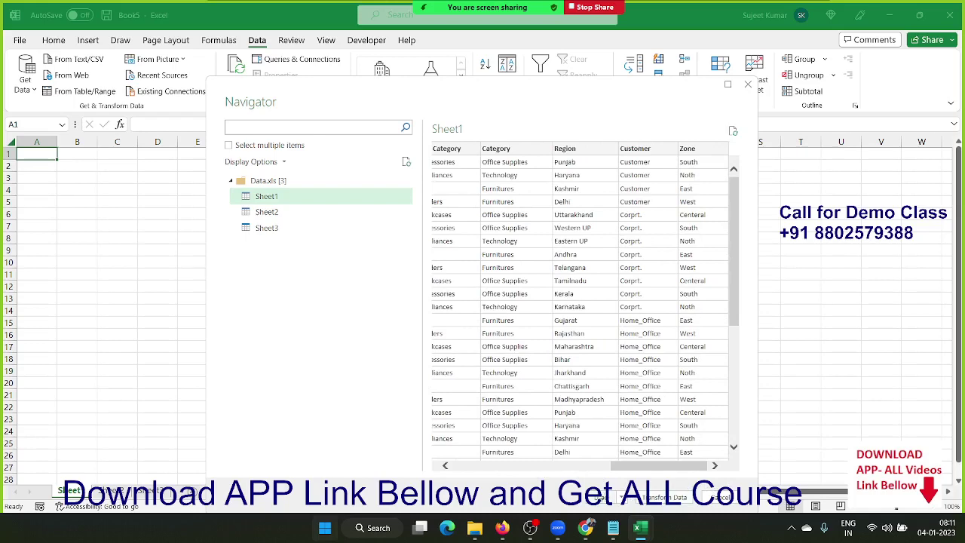
left_click(603, 497)
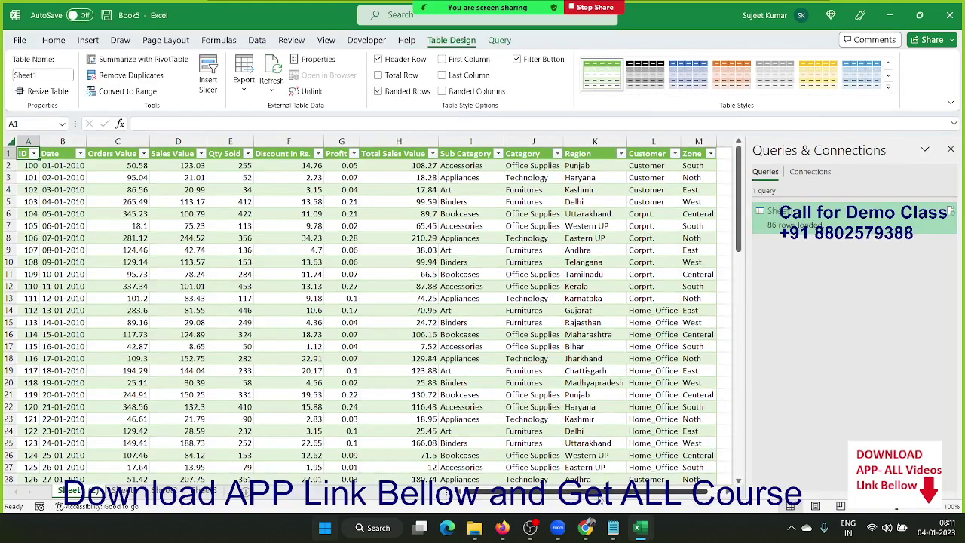
- Check the loaded table's headers from ID across to Zone, then bring up the query's context menu
key("Right")
key("Right")
key("Right")
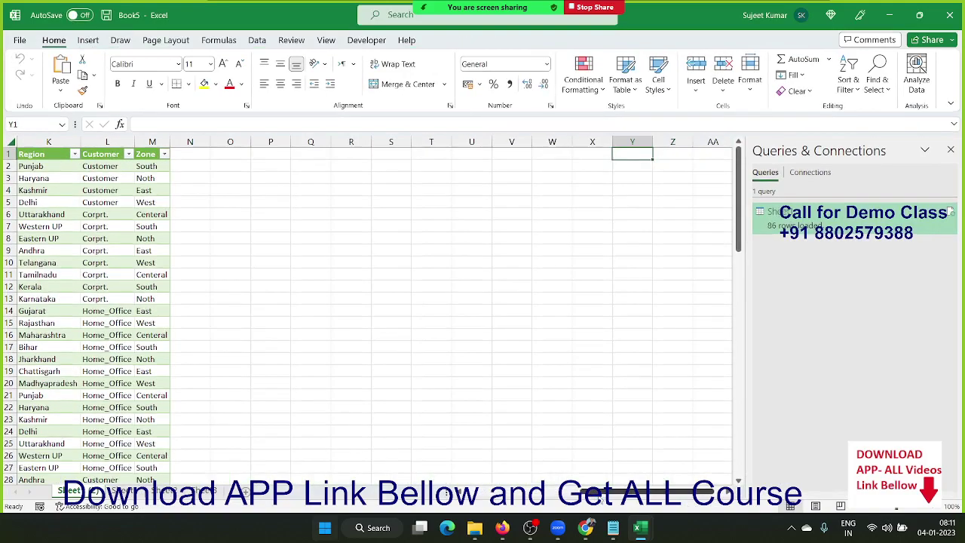
key("Left")
key("Left")
key("Left")
key("Left")
key("Left")
key("Left")
key("Right")
key("Right")
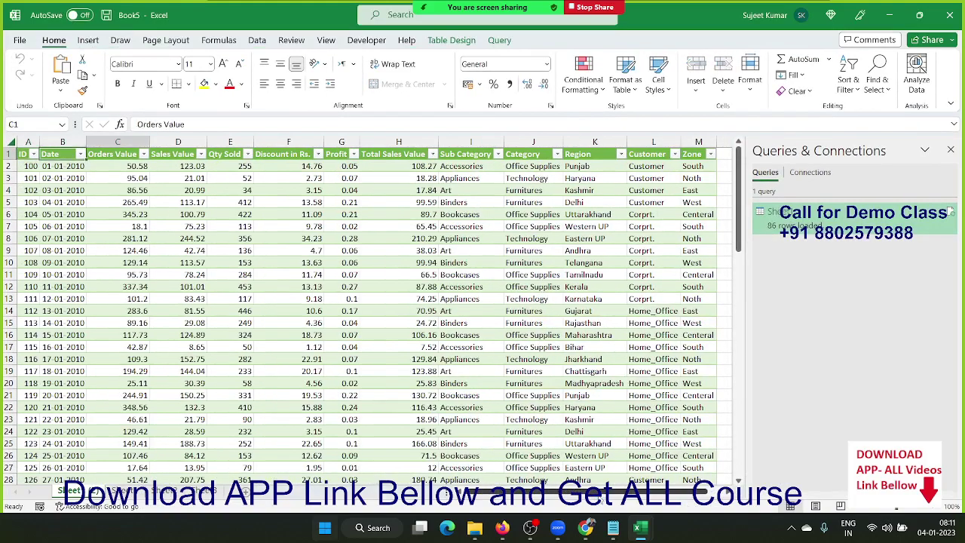
key("Right")
key("Right")
key("Right")
key("Right")
key("Right")
key("Right")
key("Right")
key("Right")
key("Right")
key("Right")
key("Right")
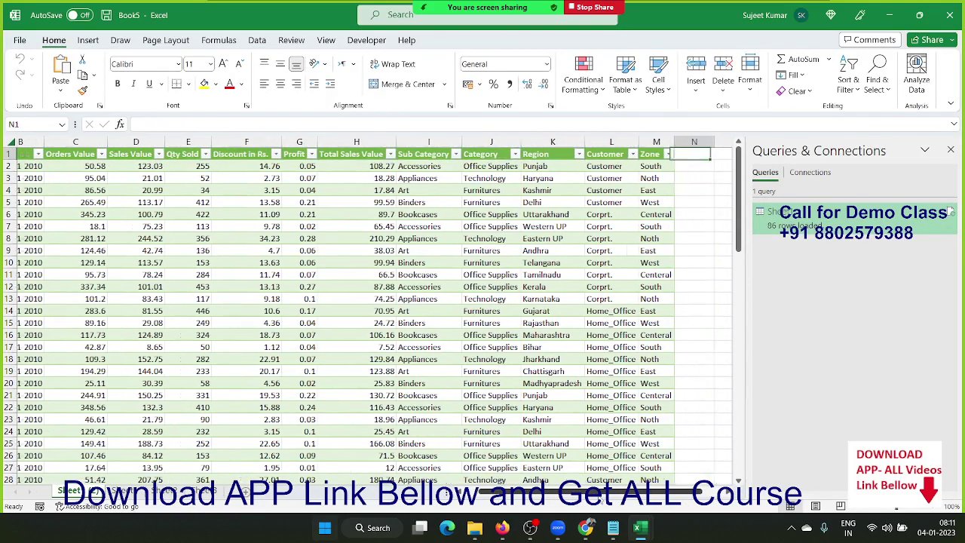
key("Left")
key("Left")
key("Left")
key("Left")
key("Left")
key("Left")
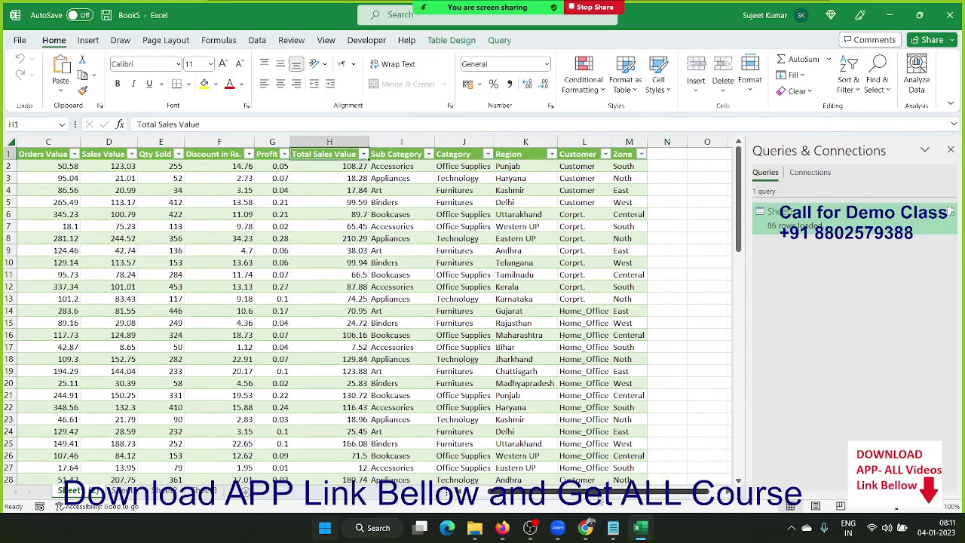
key("Right")
key("Right")
key("Right")
key("Right")
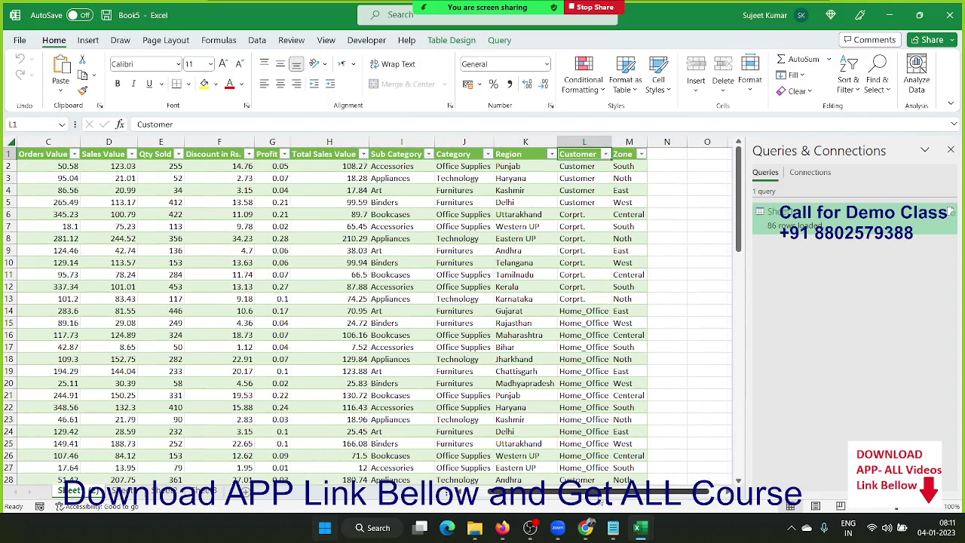
key("Right")
key("Down")
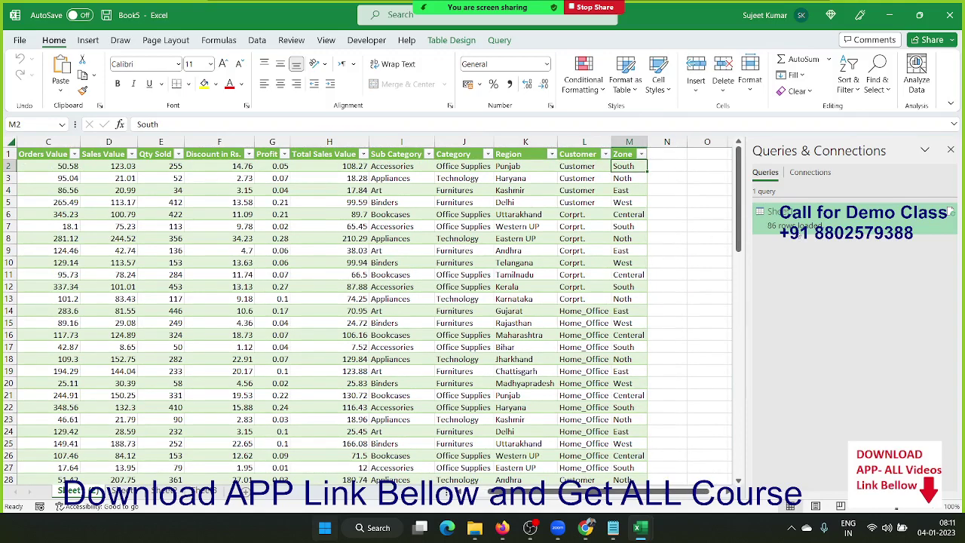
right_click(799, 228)
- Open the Sheet1 query in Power Query Editor and inspect the Sales Value column
left_click(822, 260)
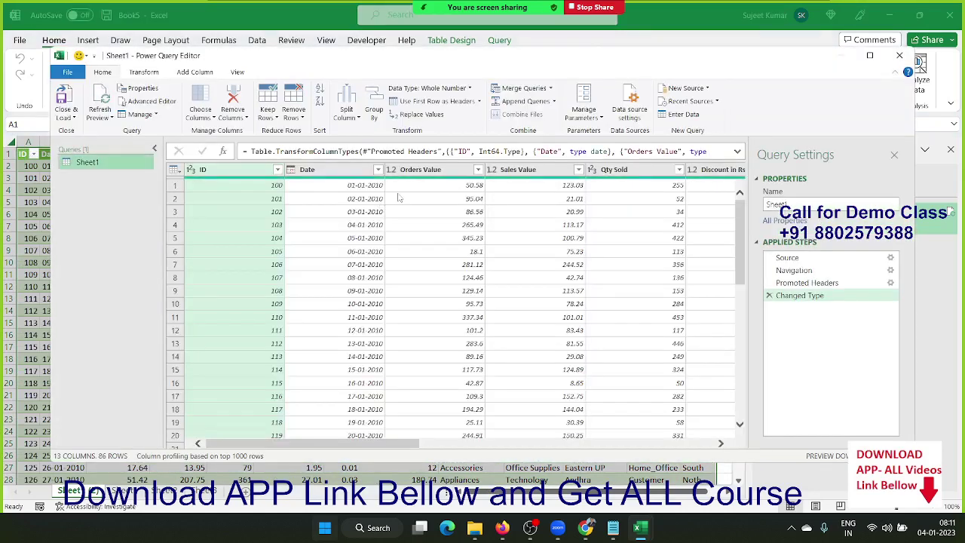
left_click(399, 198)
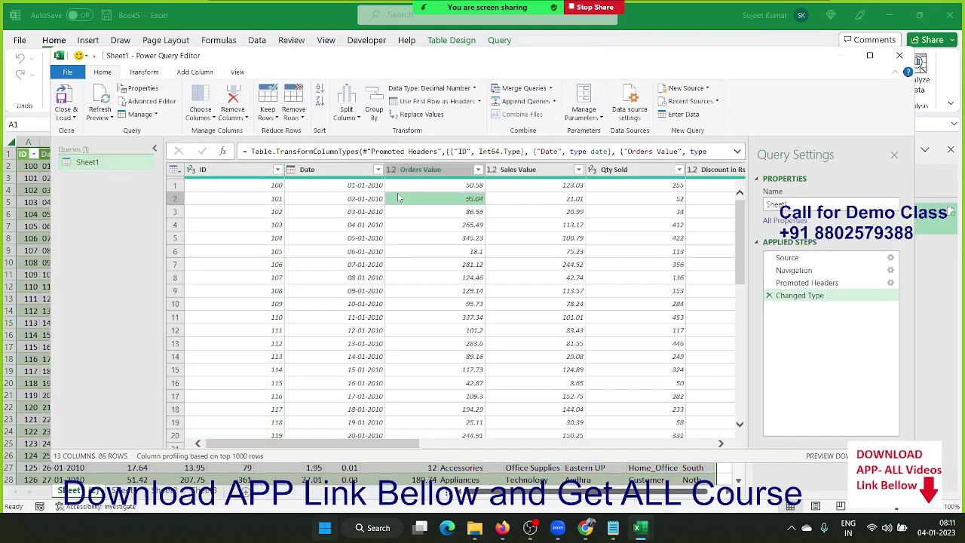
left_click(556, 170)
right_click(558, 171)
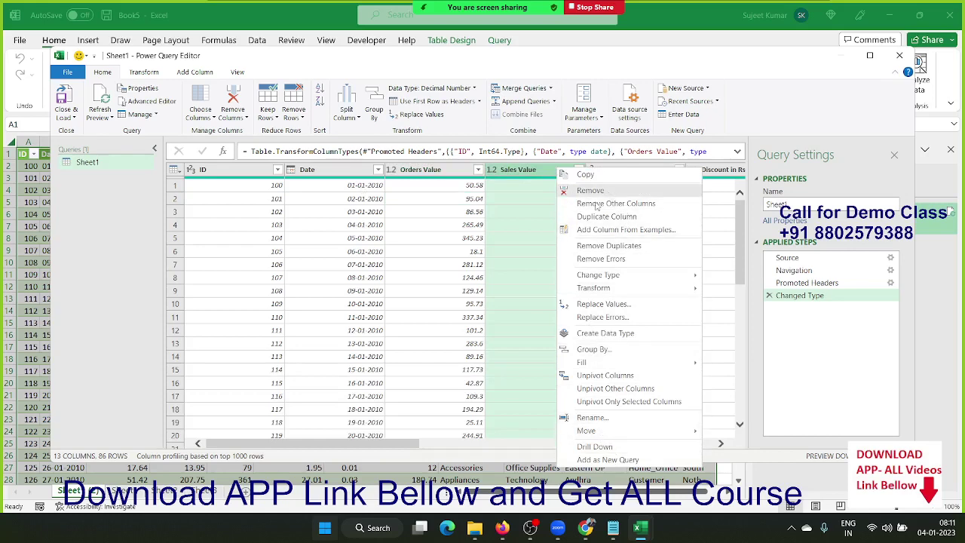
left_click(460, 240)
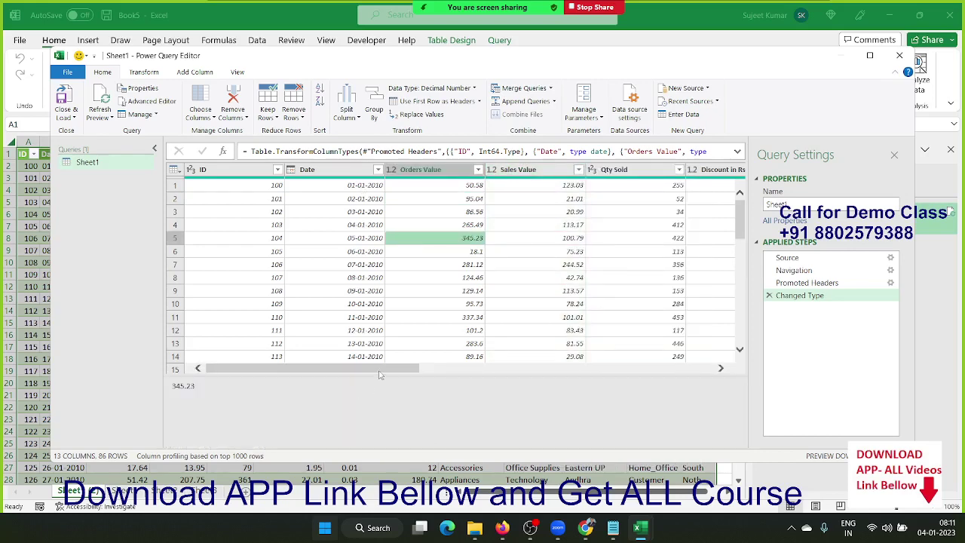
- Filter the Zone column to keep only the South rows
left_click_drag(381, 367, 717, 354)
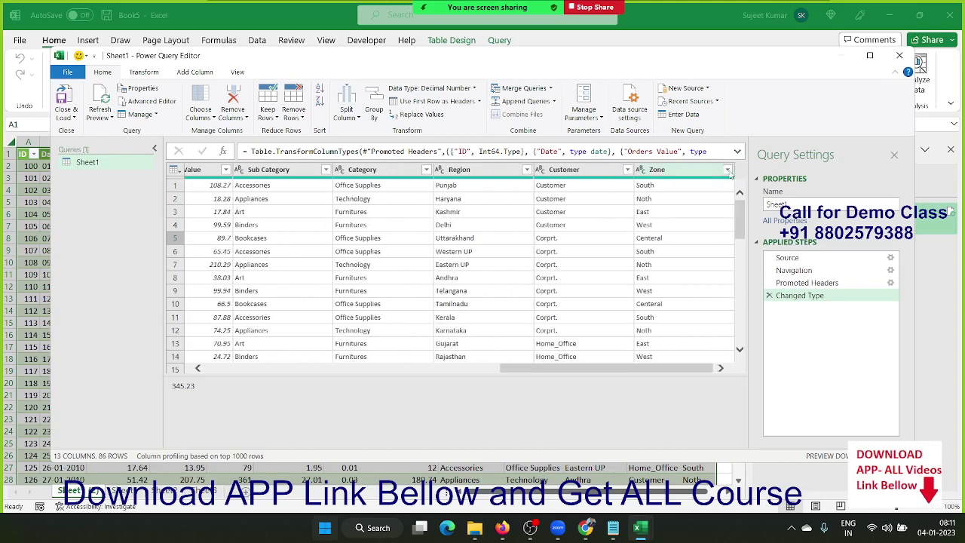
left_click(728, 170)
left_click(551, 301)
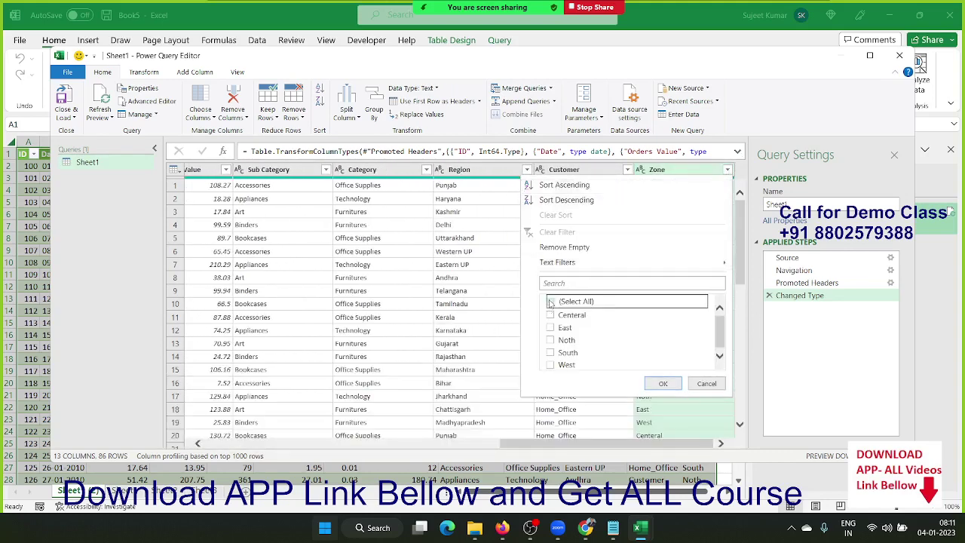
left_click(550, 352)
left_click(656, 384)
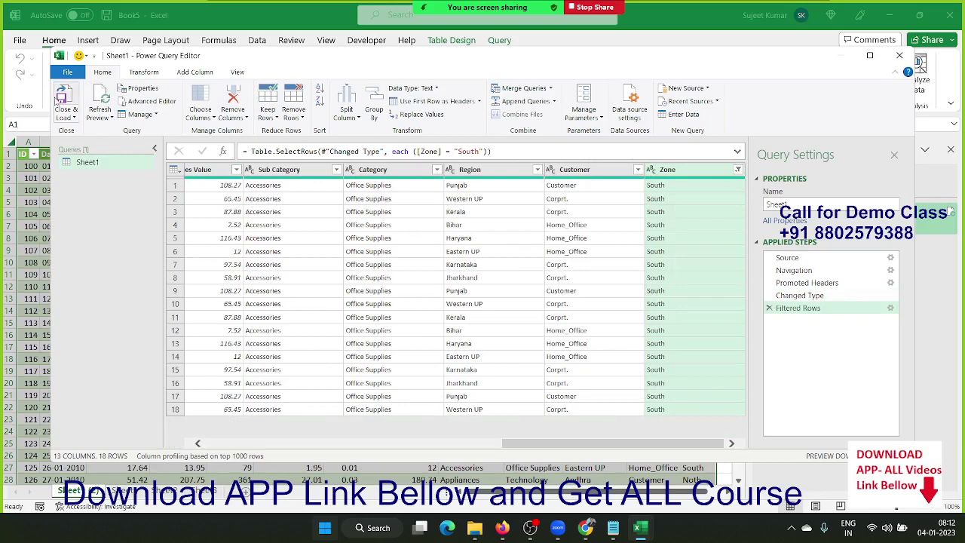
- Load the 18 filtered South-zone rows back into the worksheet table
left_click(62, 96)
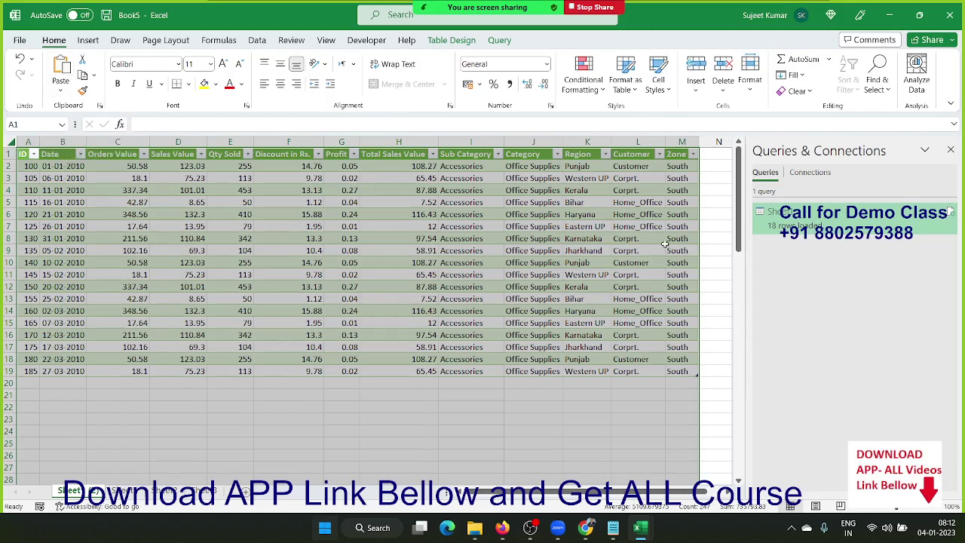
left_click(687, 227)
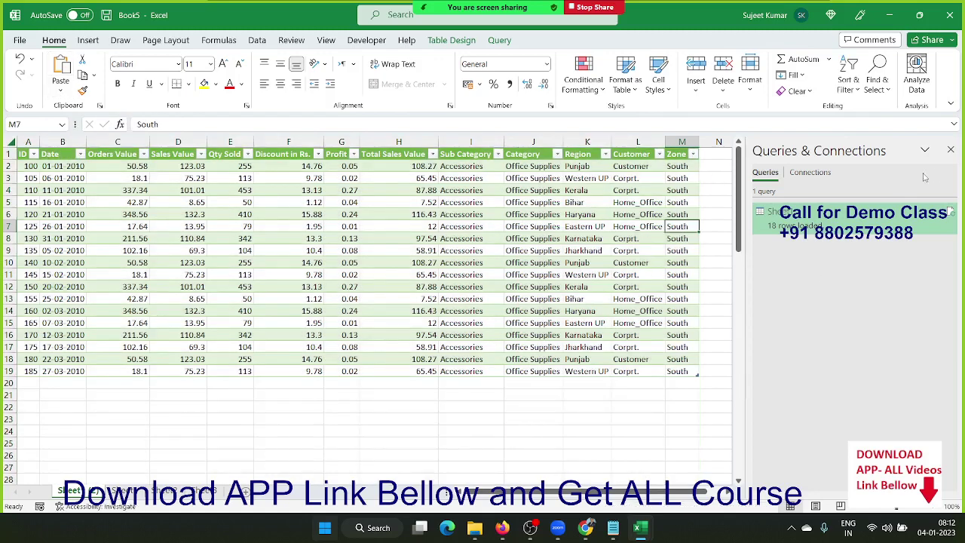
left_click(950, 150)
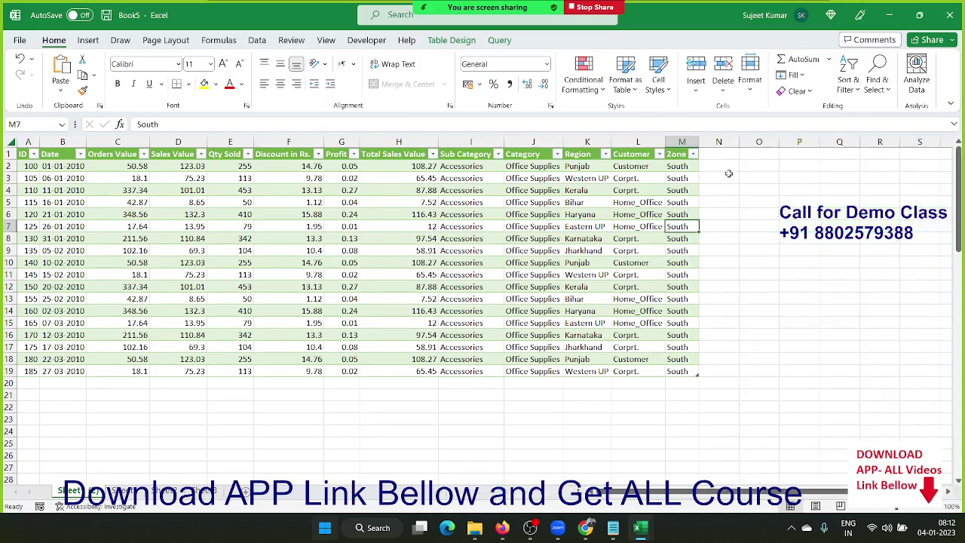
left_click(726, 177)
right_click(636, 189)
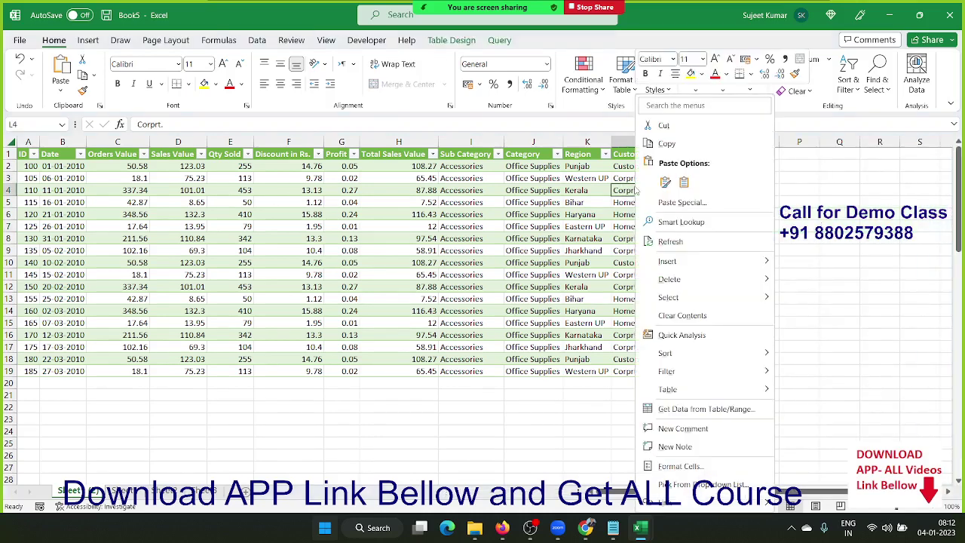
mouse_move(686, 263)
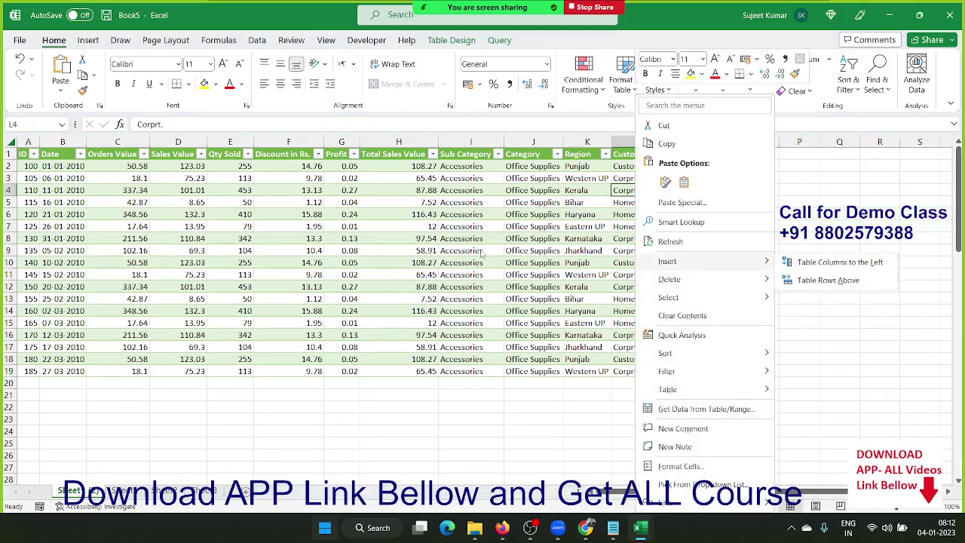
right_click(542, 227)
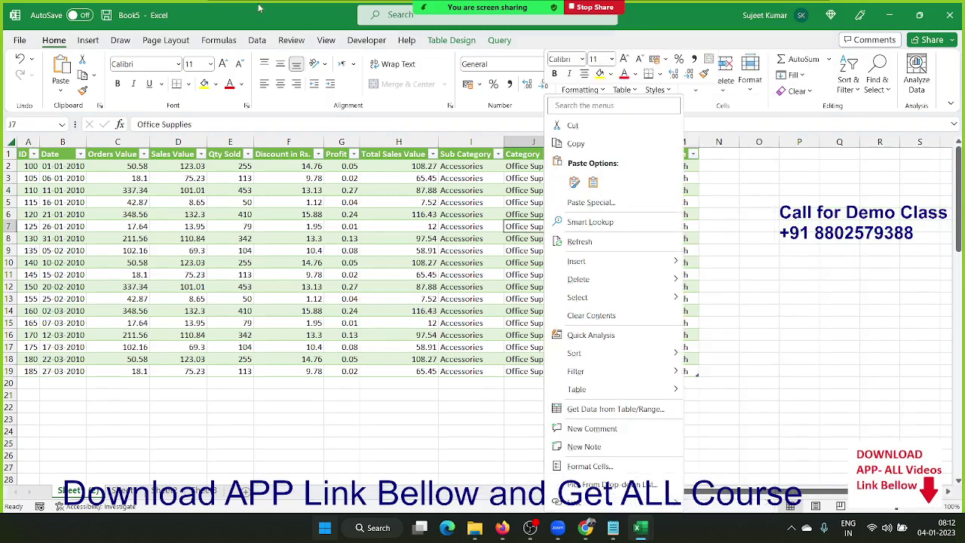
- Show the Queries & Connections pane and bring up the Sheet1 query's actions
left_click(253, 35)
left_click(256, 39)
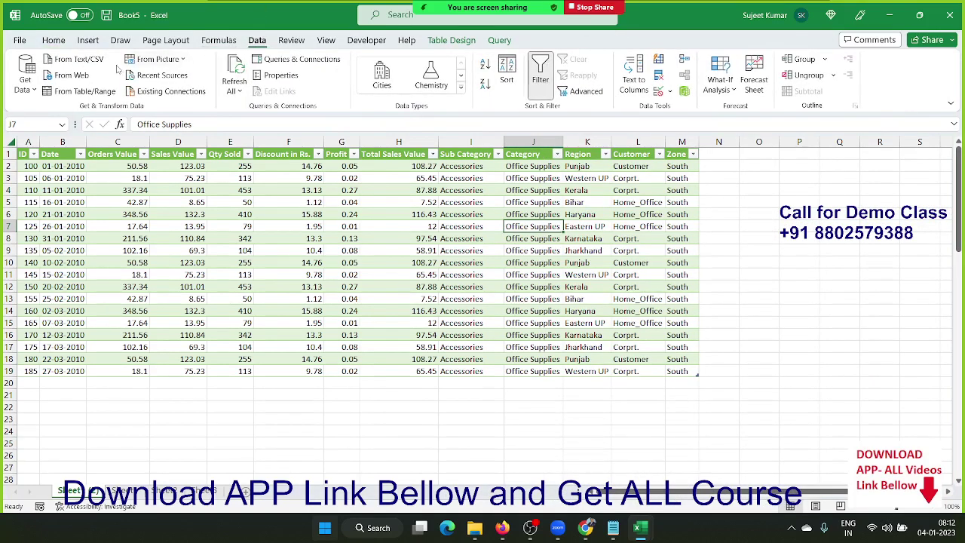
left_click(296, 59)
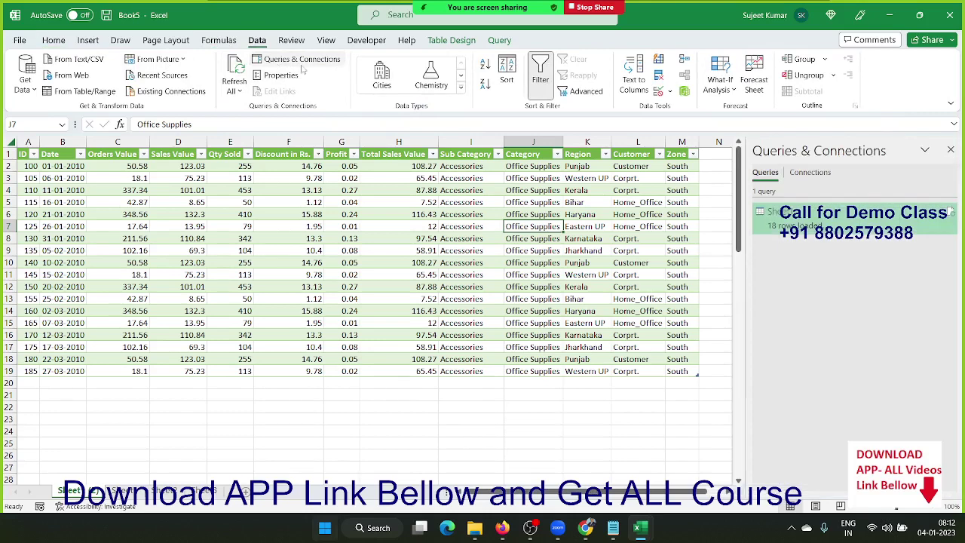
right_click(822, 227)
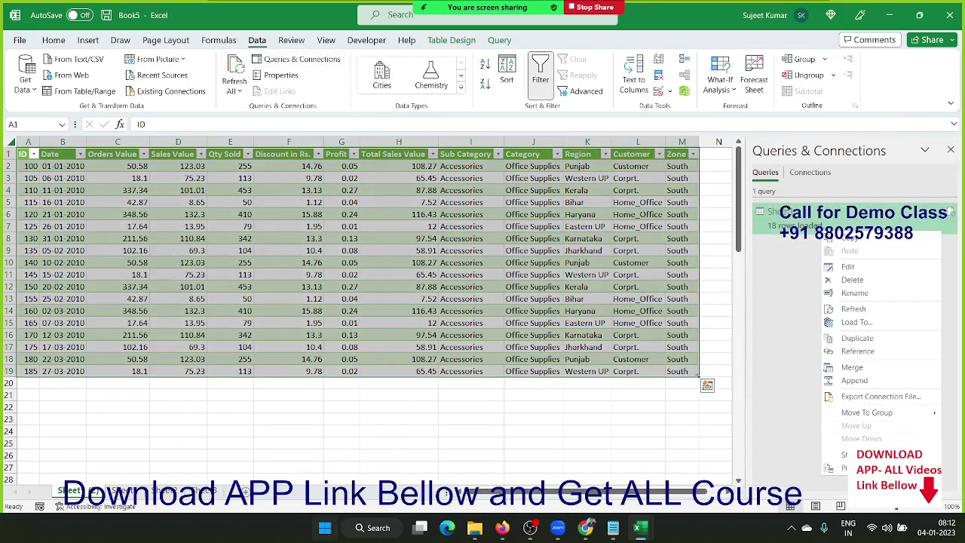
- Check the Sheet1 query's Definition tab and SQL without changes, then move to a blank worksheet
left_click(837, 467)
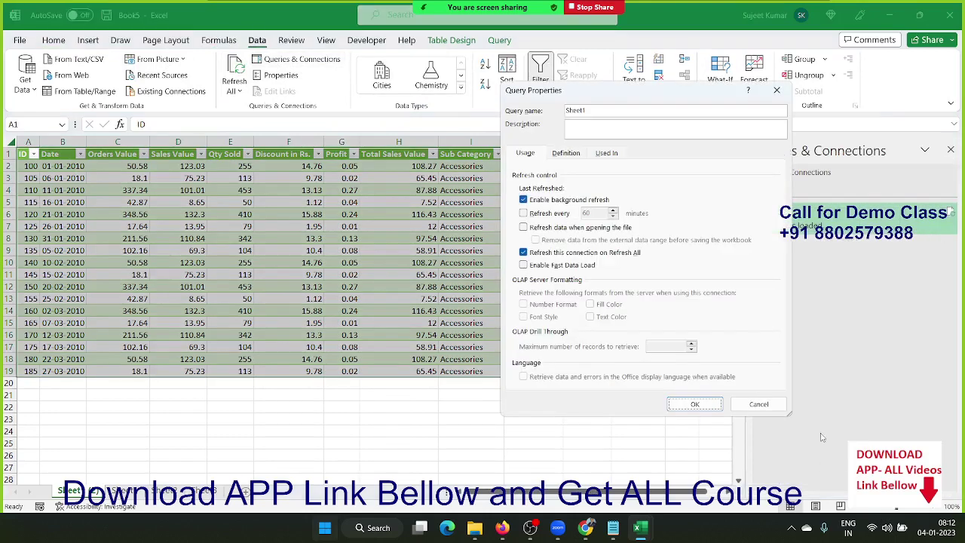
left_click(575, 154)
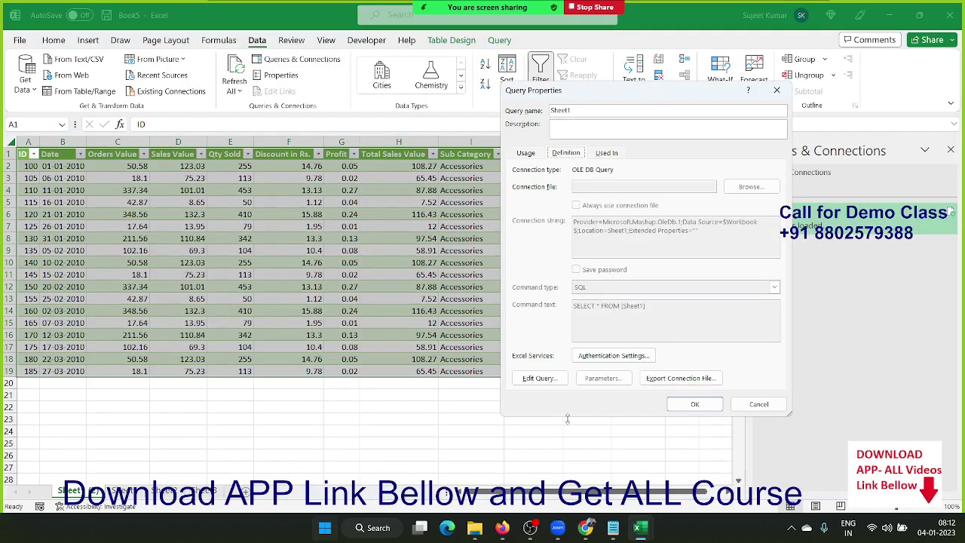
left_click(557, 379)
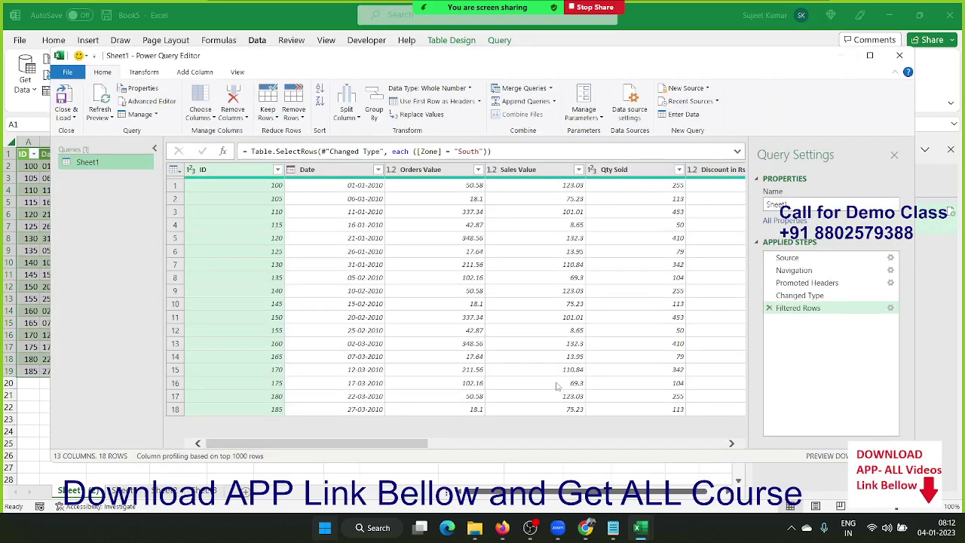
left_click(899, 56)
left_click(950, 150)
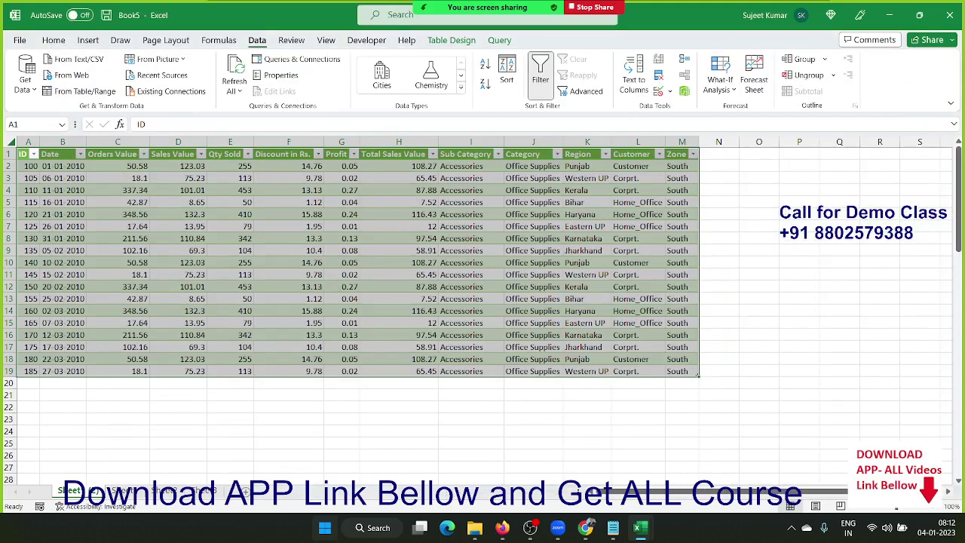
left_click(126, 491)
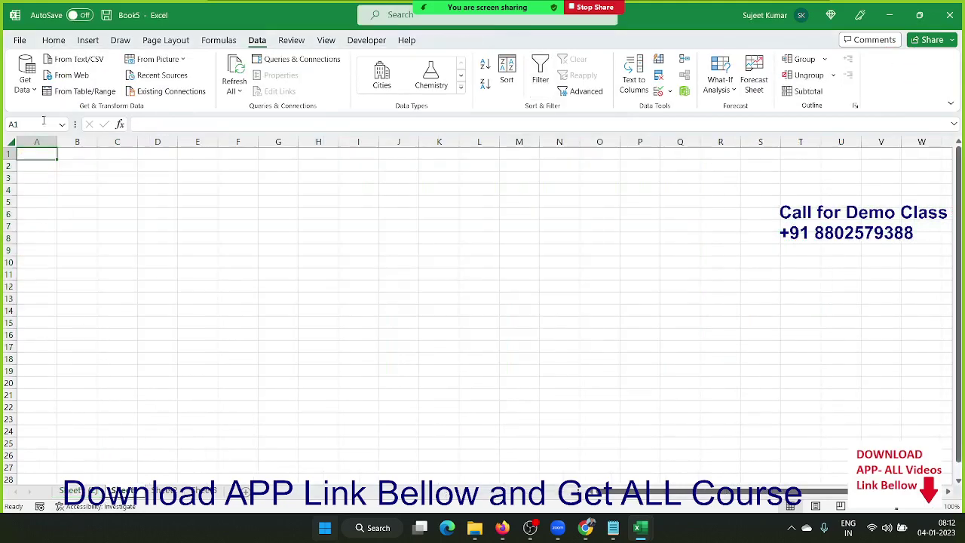
- Start a From Microsoft Query import using the Excel Files* data source
left_click(32, 85)
mouse_move(70, 238)
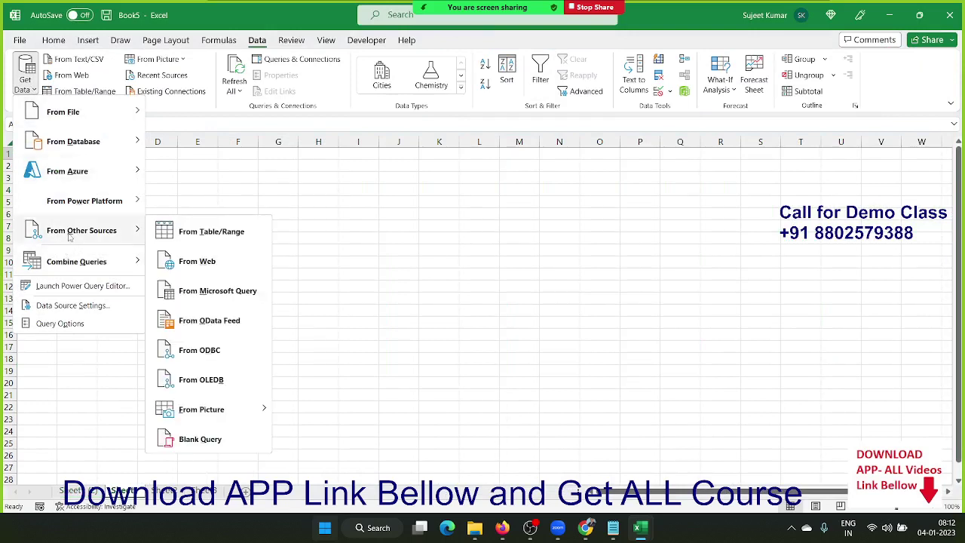
left_click(196, 291)
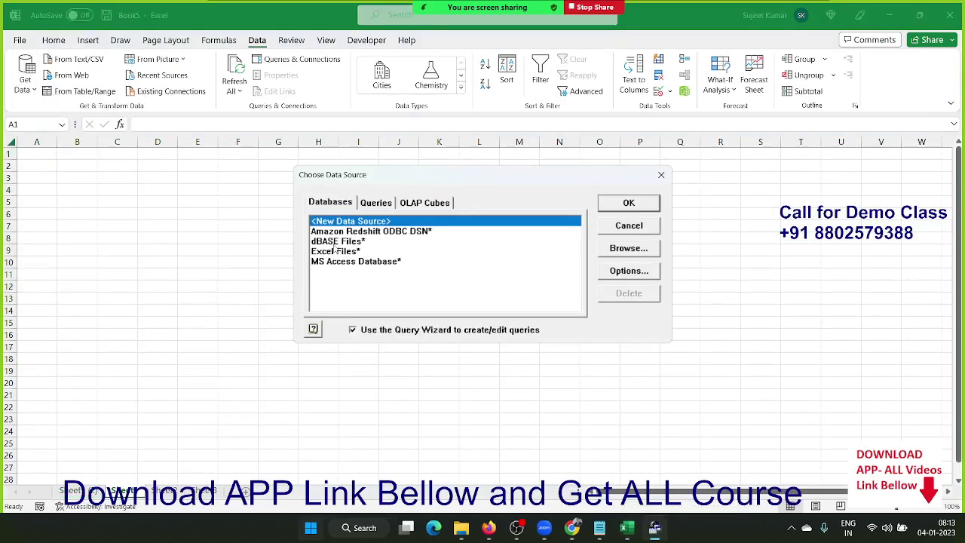
left_click(333, 244)
left_click(336, 254)
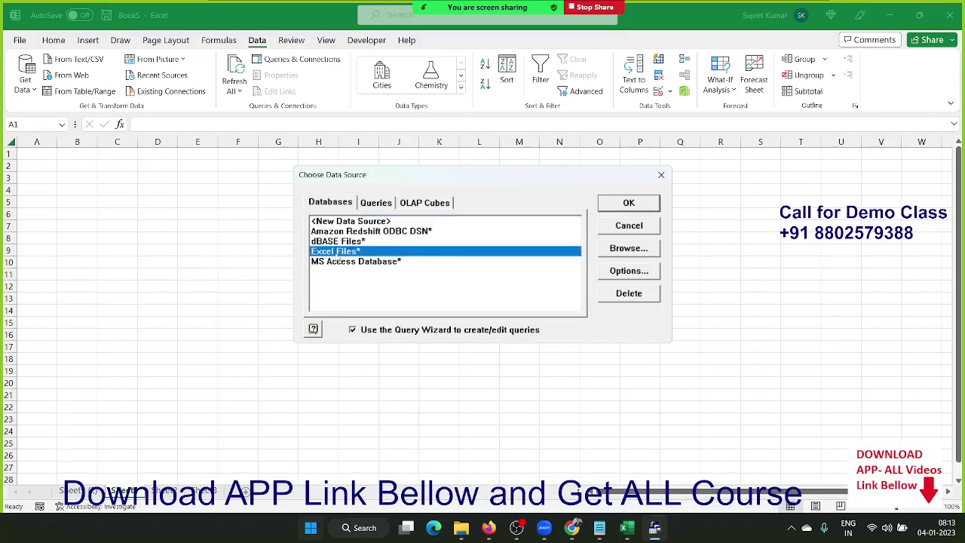
left_click(628, 204)
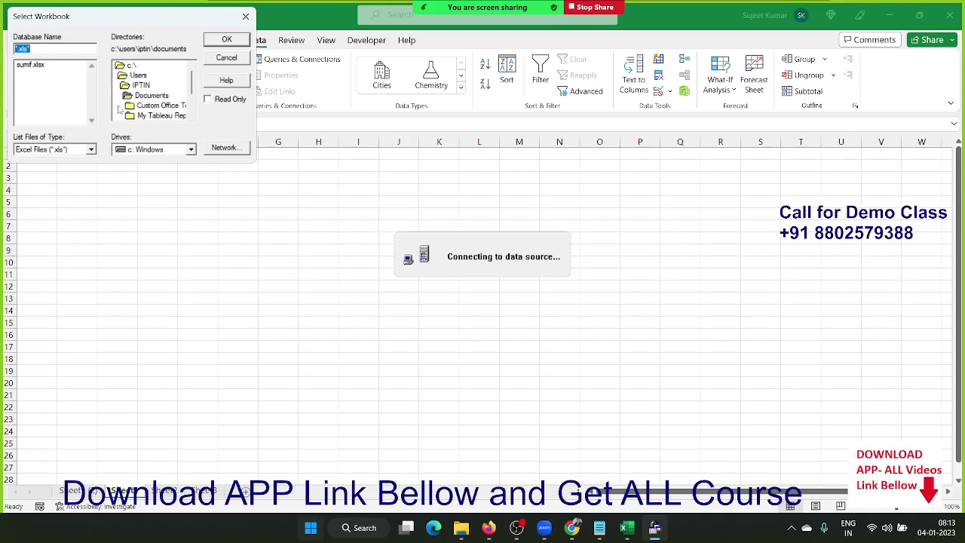
- Select d:\Data.xls on drive D as the source workbook
scroll(121, 106, "down", 1)
scroll(124, 98, "up", 2)
double_click(120, 68)
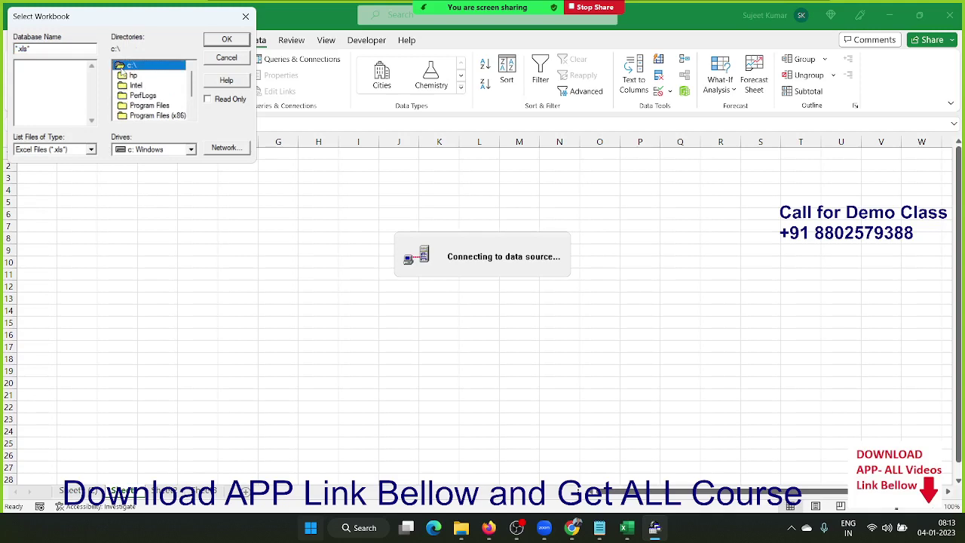
scroll(122, 79, "down", 1)
scroll(122, 102, "down", 1)
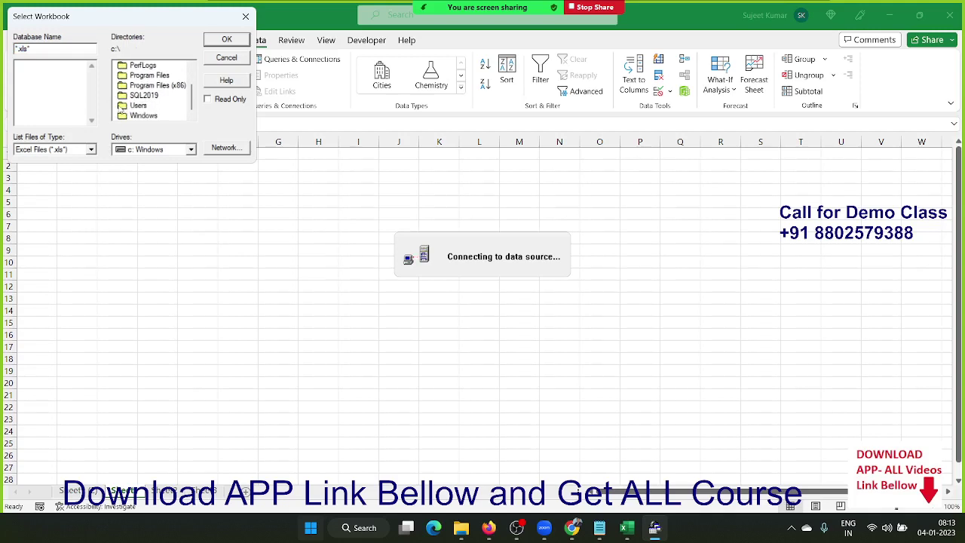
scroll(122, 101, "up", 1)
scroll(122, 102, "down", 1)
scroll(123, 106, "down", 1)
scroll(123, 109, "up", 1)
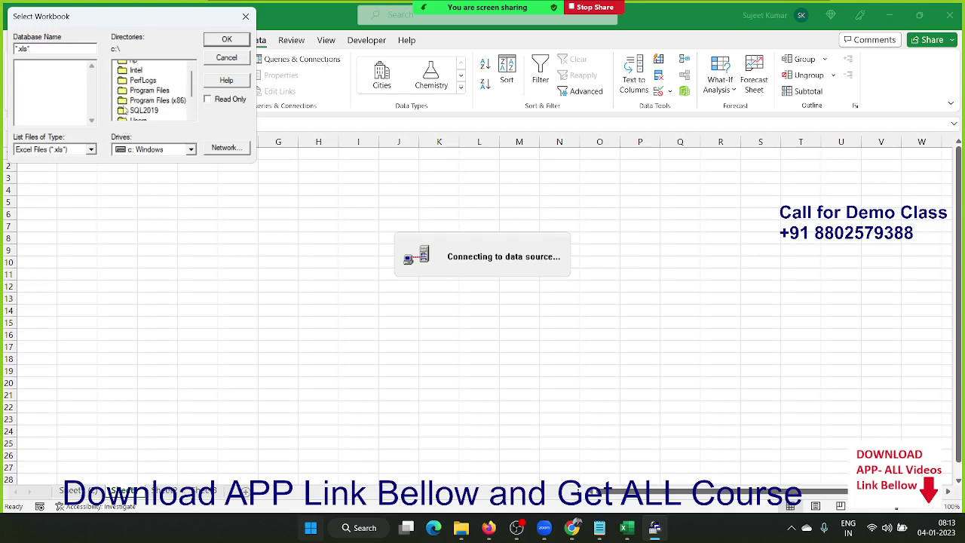
scroll(123, 105, "up", 1)
left_click(129, 148)
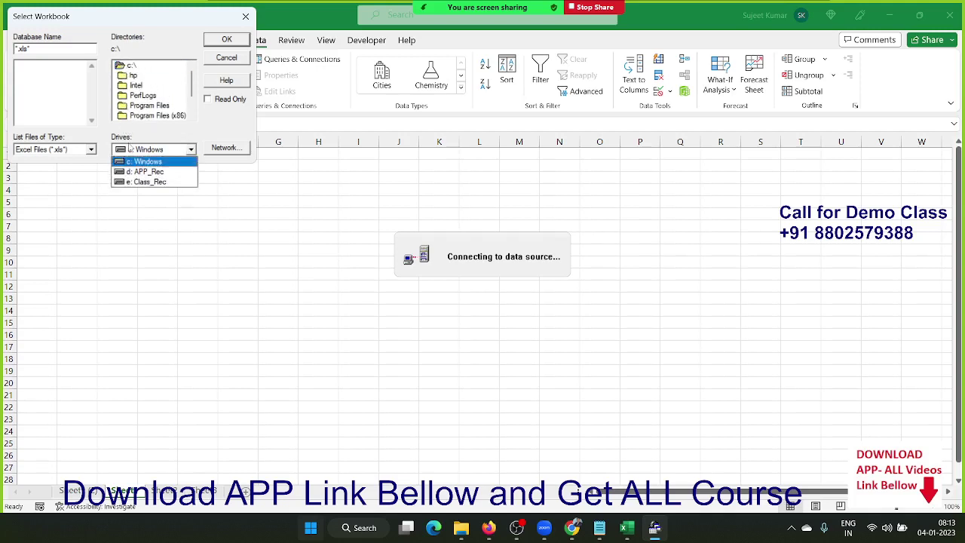
left_click(141, 173)
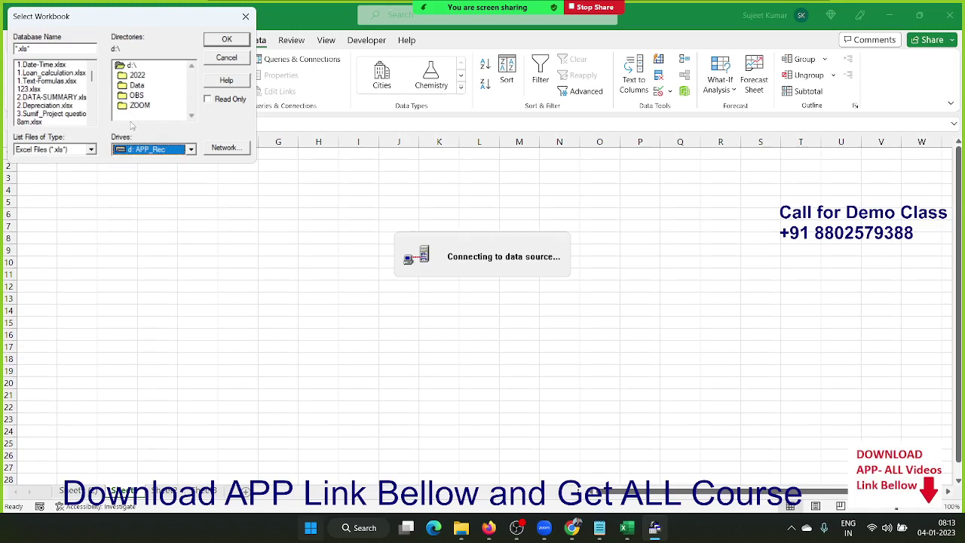
left_click(47, 92)
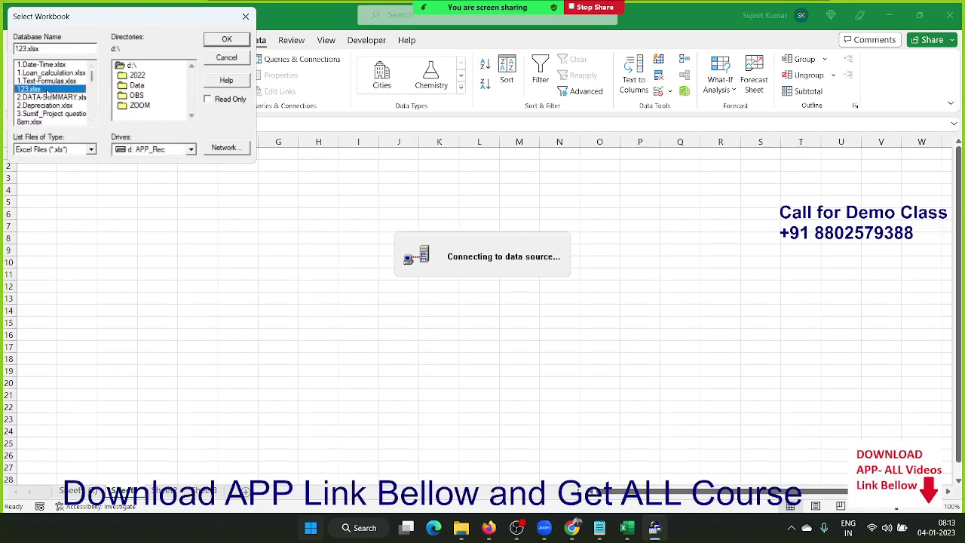
key("Down")
key("Down")
key("Down")
key("Down")
key("Down")
key("Down")
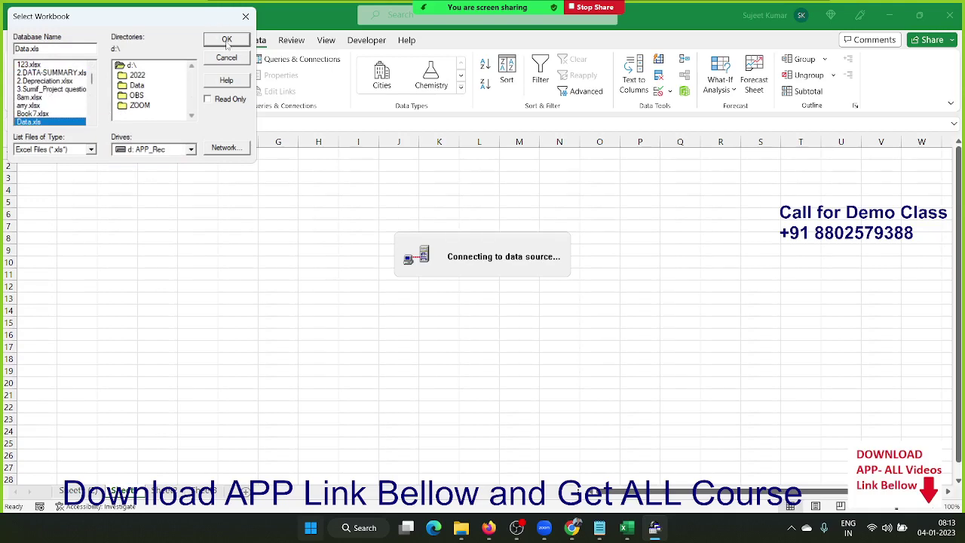
left_click(227, 39)
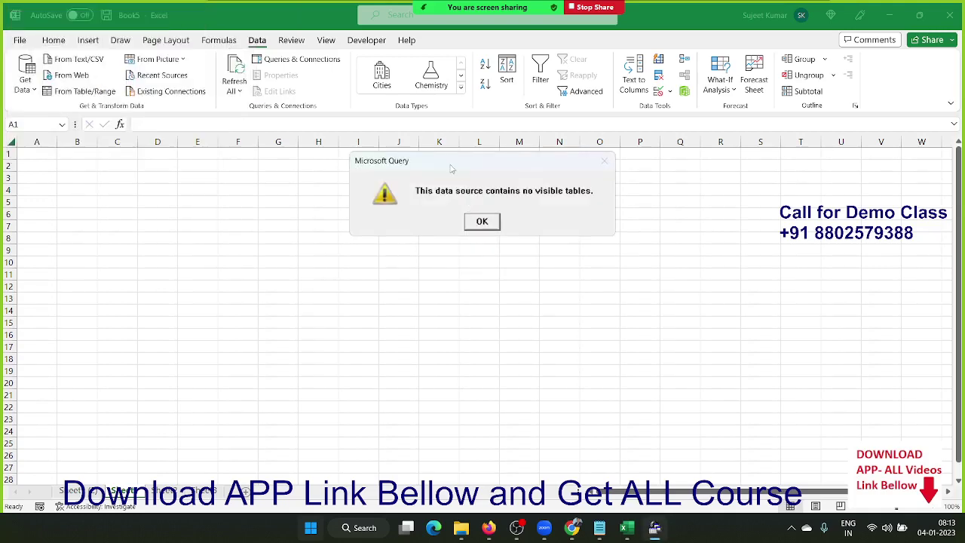
- Dismiss the no-visible-tables warning and show system tables so Sheet1$ columns appear
left_click_drag(451, 165, 271, 214)
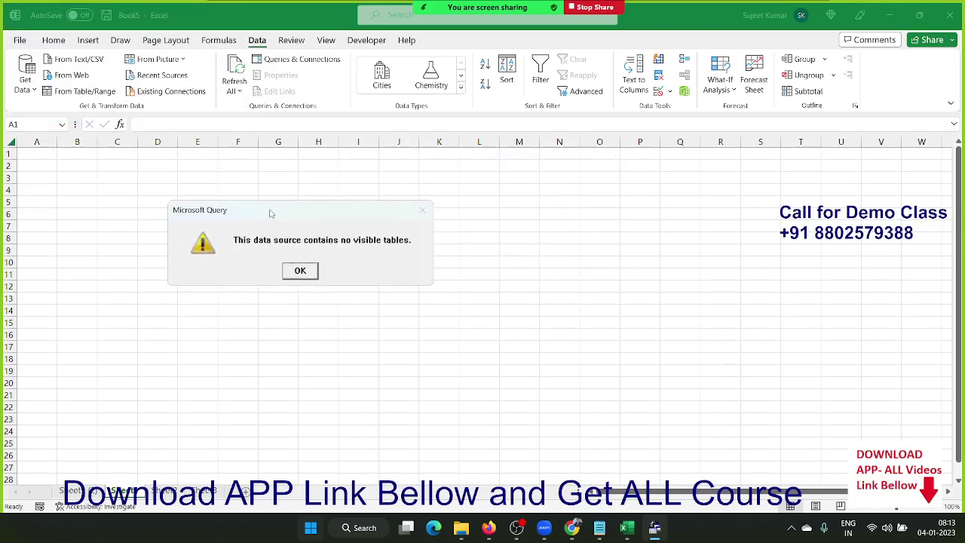
left_click(300, 272)
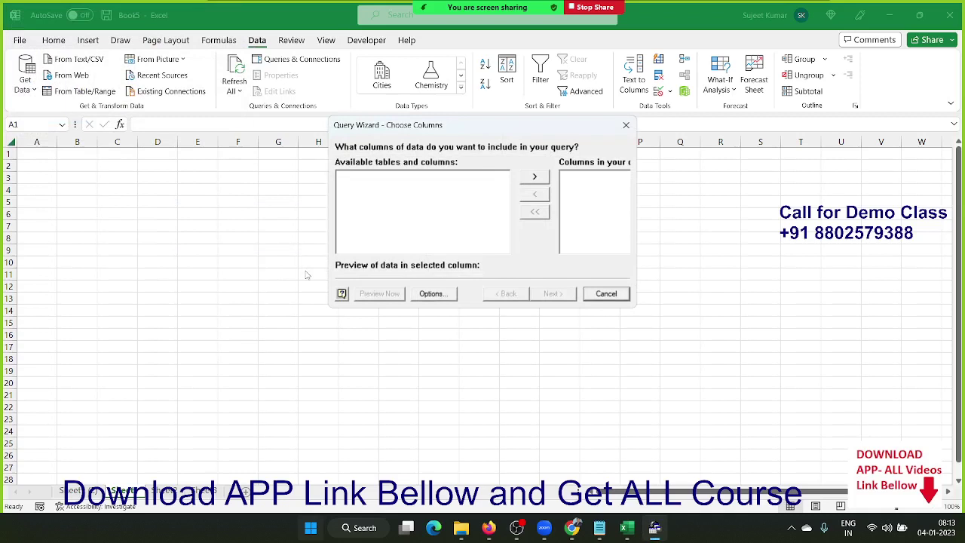
left_click(430, 294)
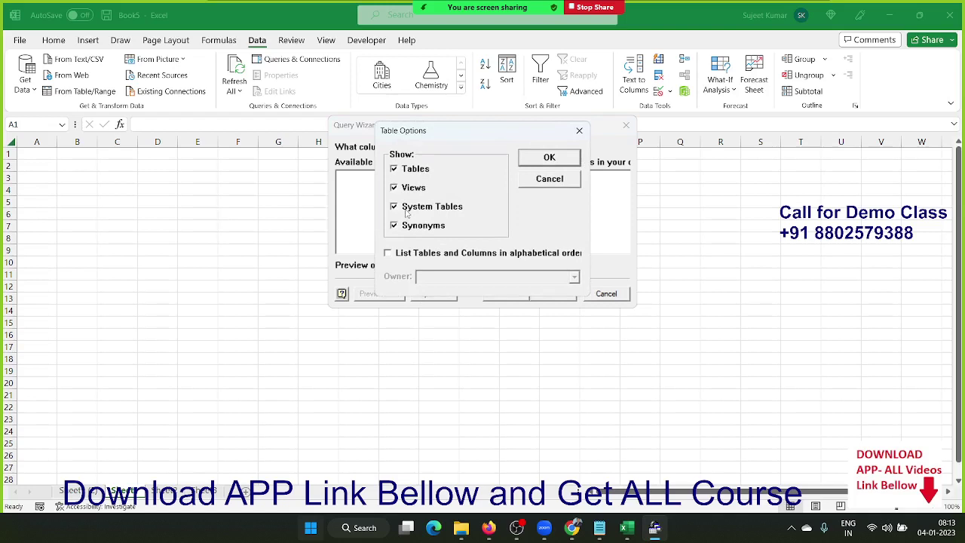
left_click(554, 162)
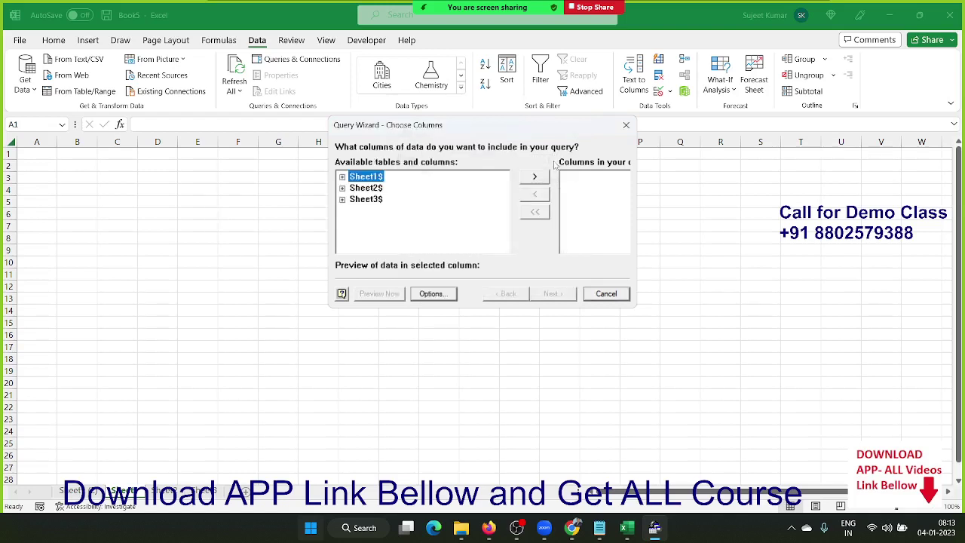
left_click(342, 177)
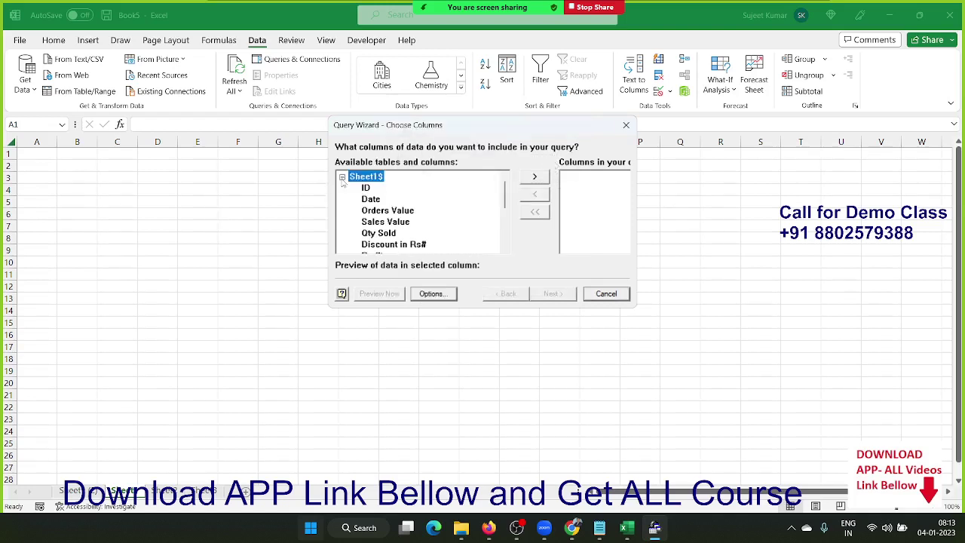
- Add ID, Date, Qty Sold, Total Sales Value, Sub Category, Category, Region, Customer and Zone to the query
left_click(365, 188)
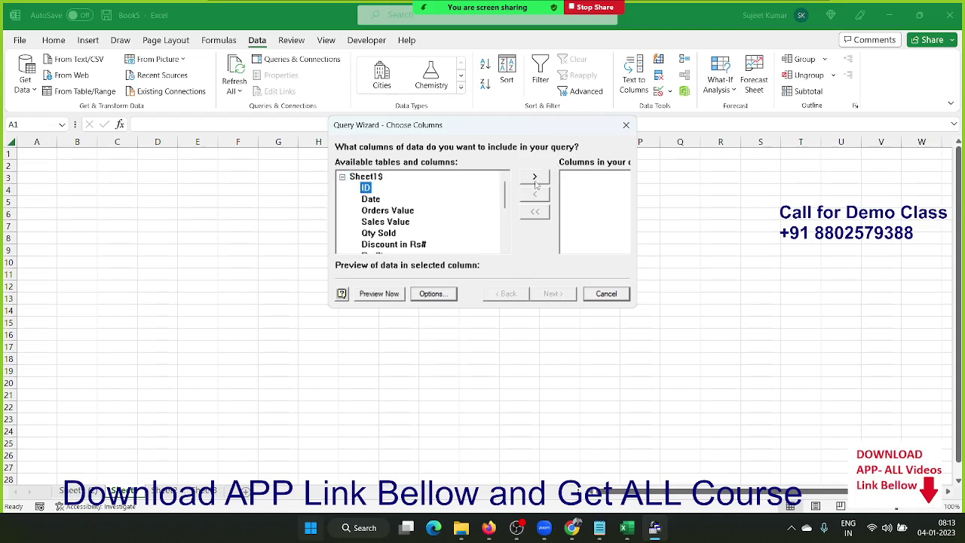
left_click(536, 177)
left_click(535, 178)
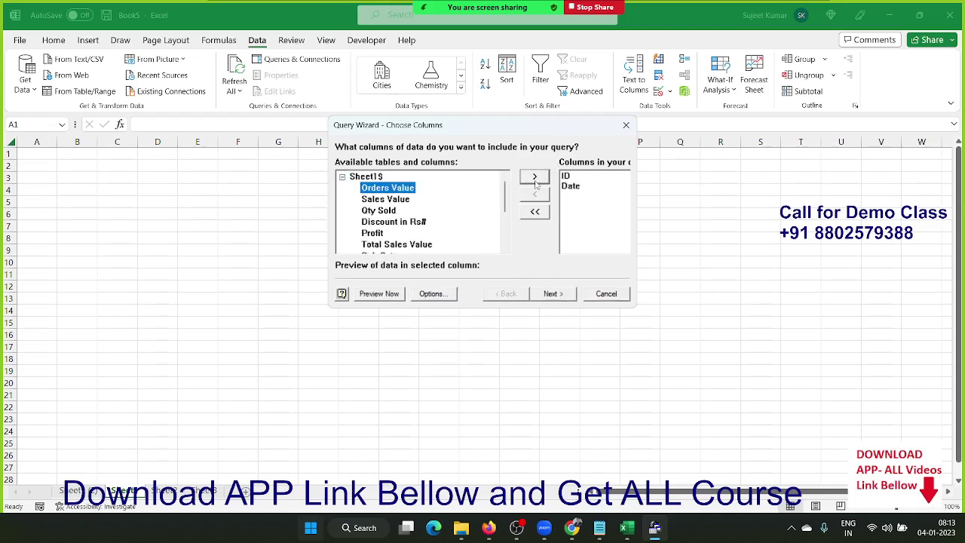
left_click(398, 211)
left_click(527, 179)
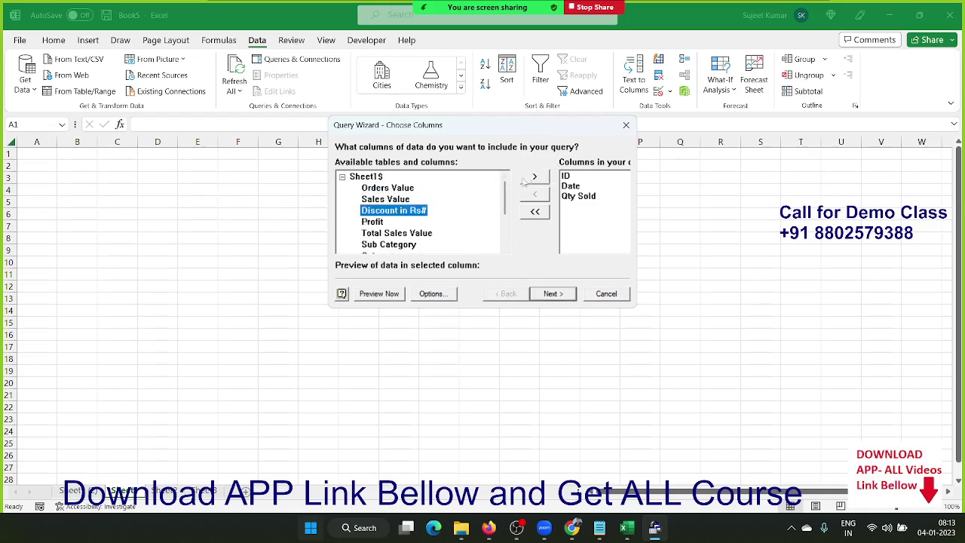
left_click(430, 235)
left_click(534, 179)
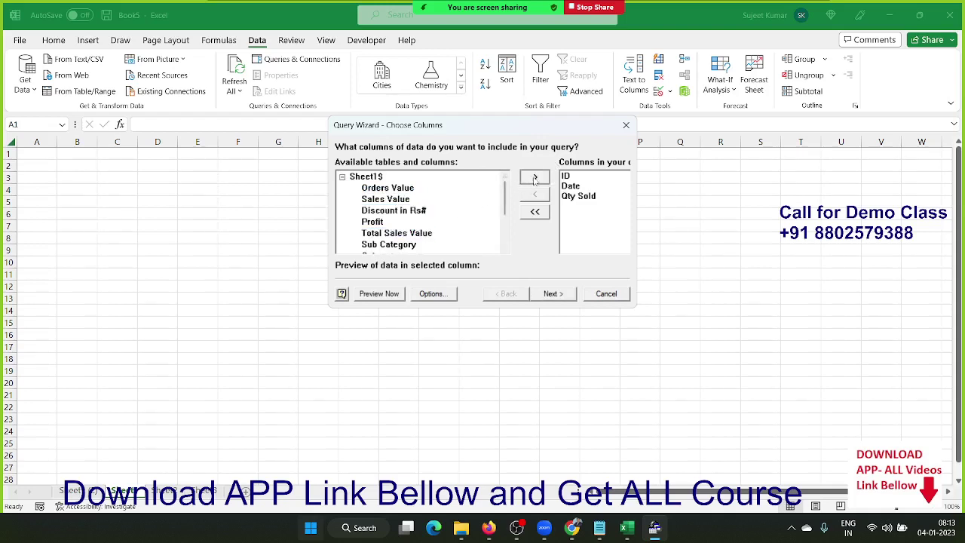
left_click(535, 179)
left_click(534, 179)
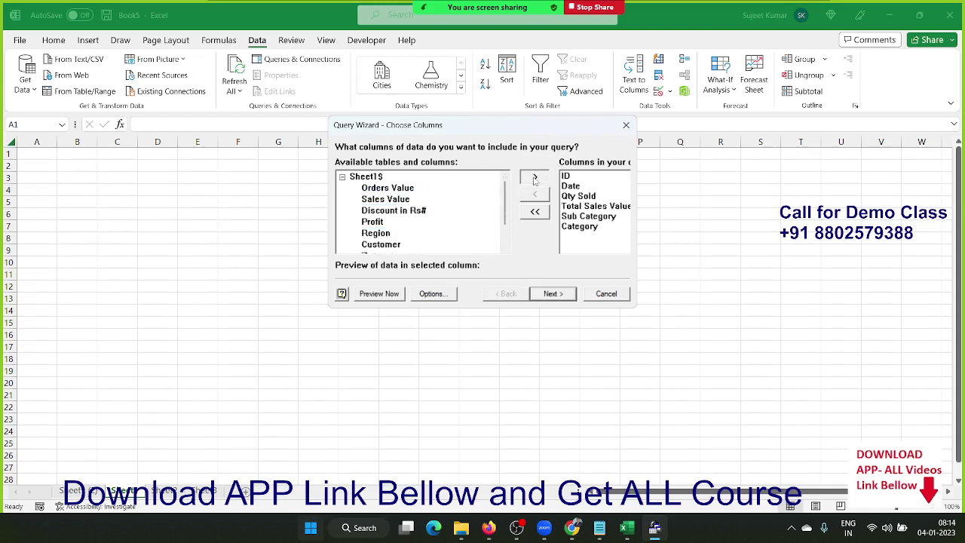
left_click(534, 178)
left_click(535, 178)
left_click(535, 179)
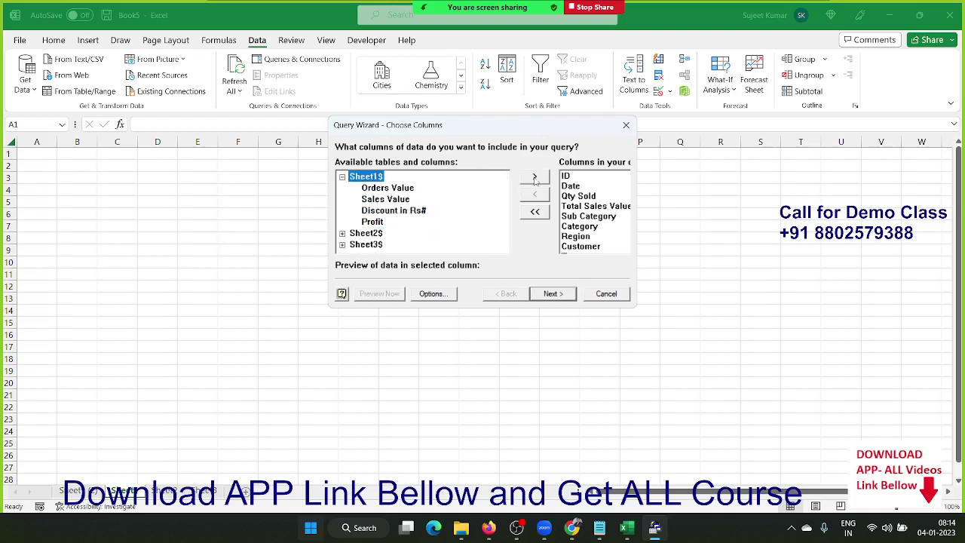
left_click(549, 296)
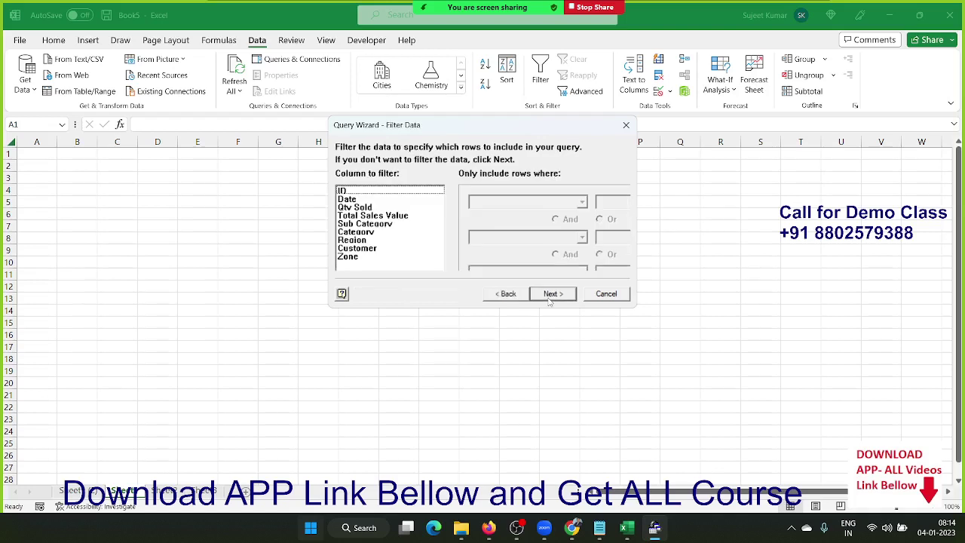
- Set the Query Wizard filter to Zone equals South
left_click(550, 296)
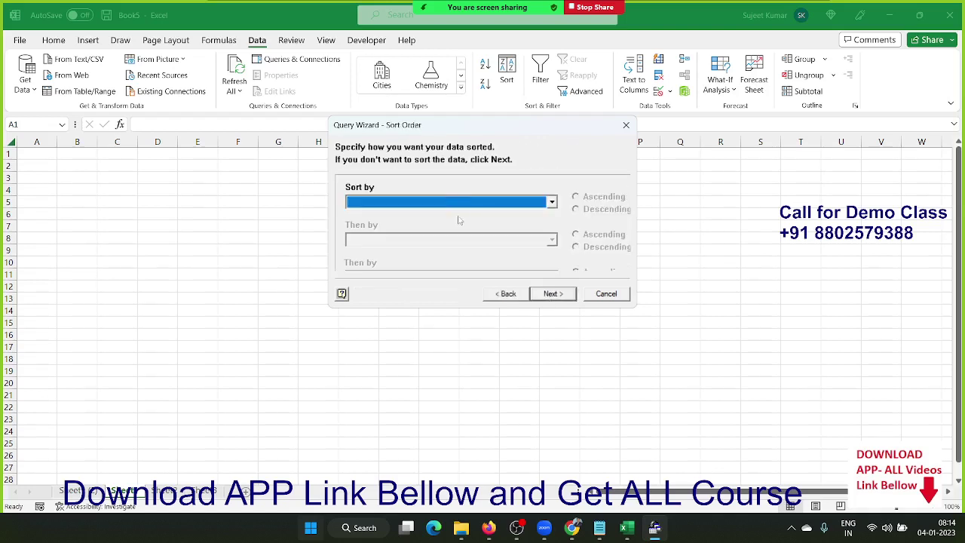
left_click(505, 299)
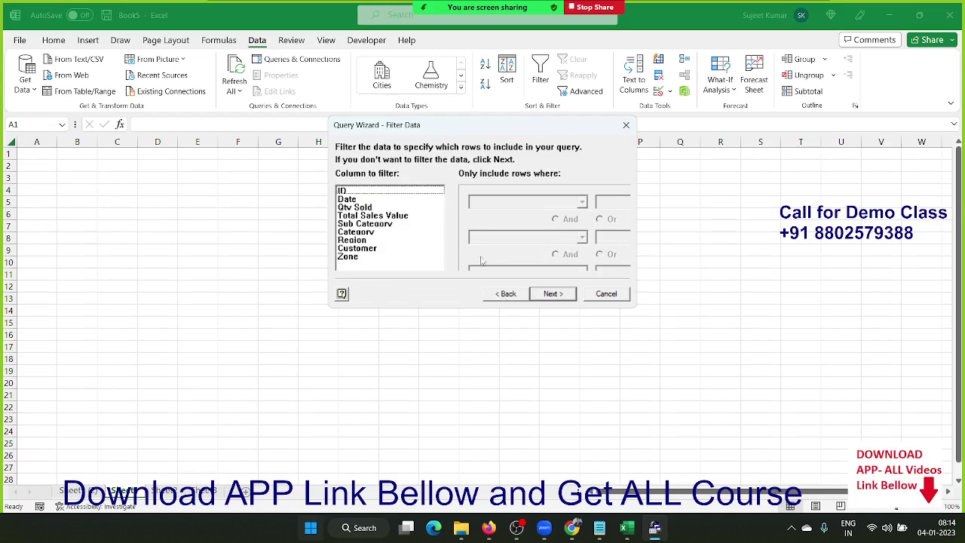
left_click(344, 259)
left_click(499, 203)
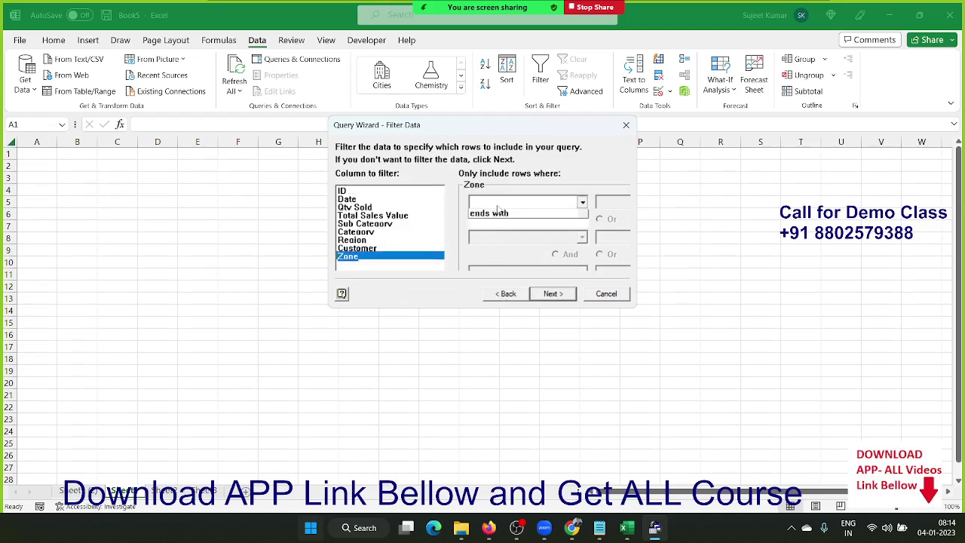
left_click(499, 225)
left_click(597, 204)
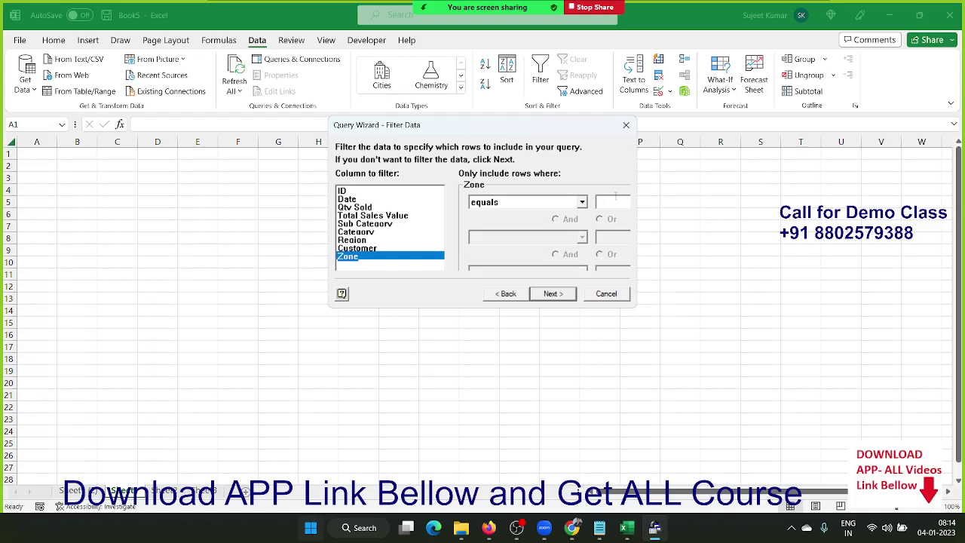
type("Sou")
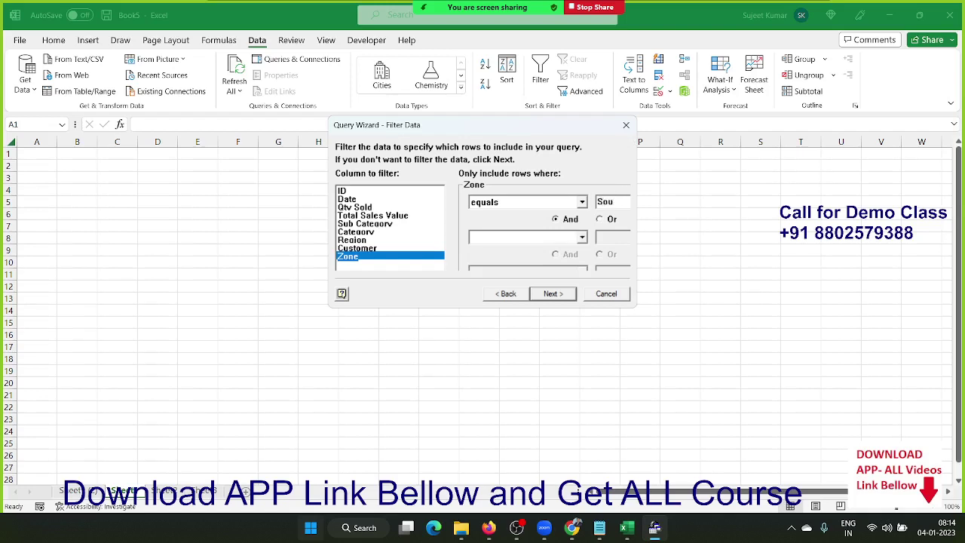
type("th")
- Finish the wizard, returning the results to Excel as a table at A1
left_click(567, 299)
left_click(553, 293)
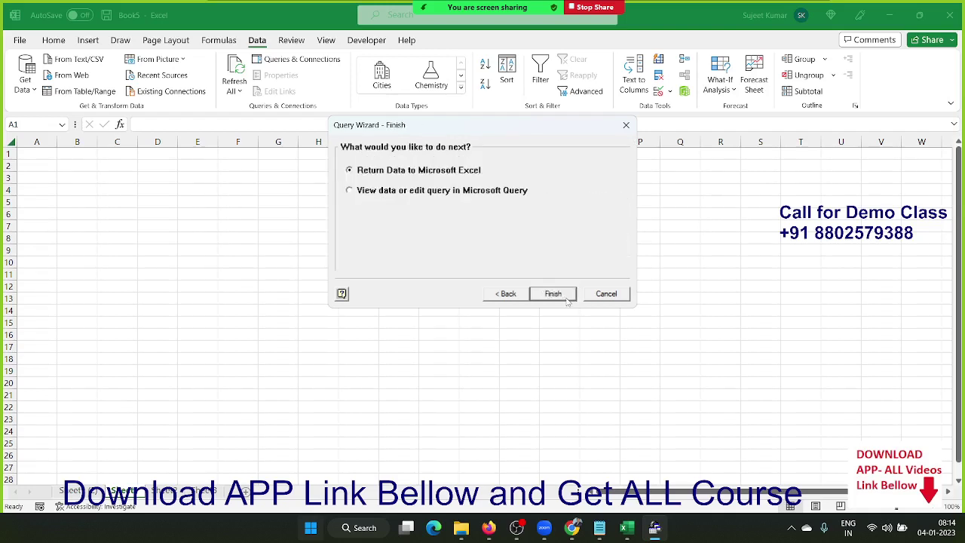
left_click(567, 299)
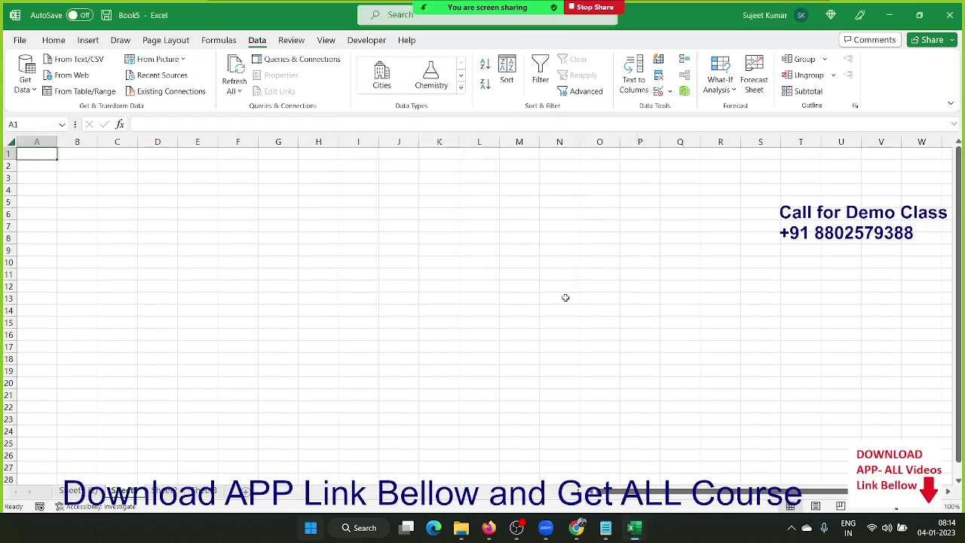
left_click(635, 324)
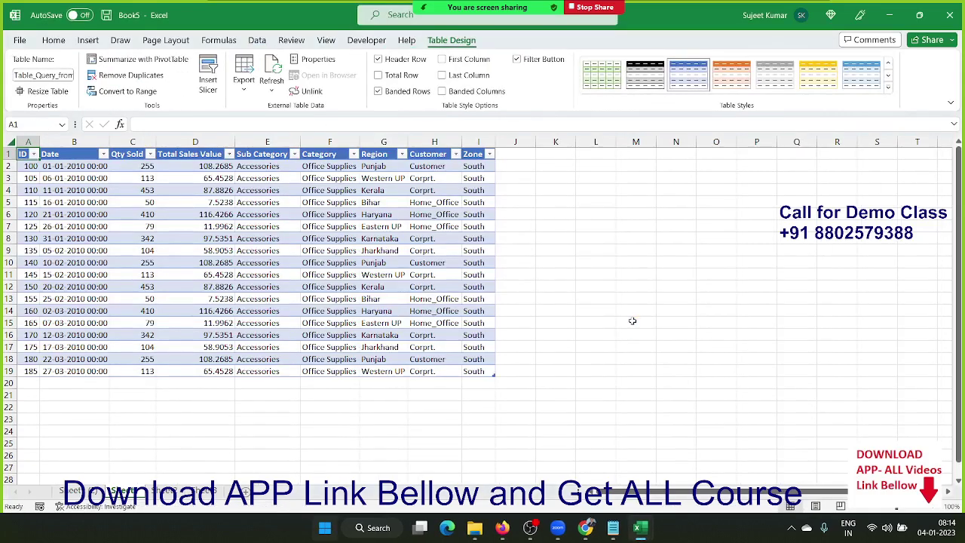
left_click(634, 156)
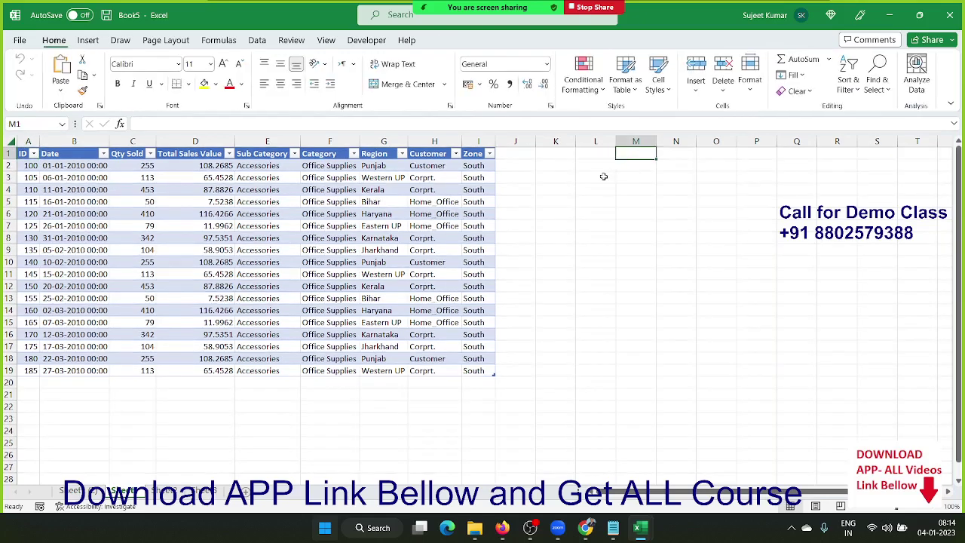
- Enter the label 'Zone' in M1 and 'East' in M2 beside the South table
type("Zone")
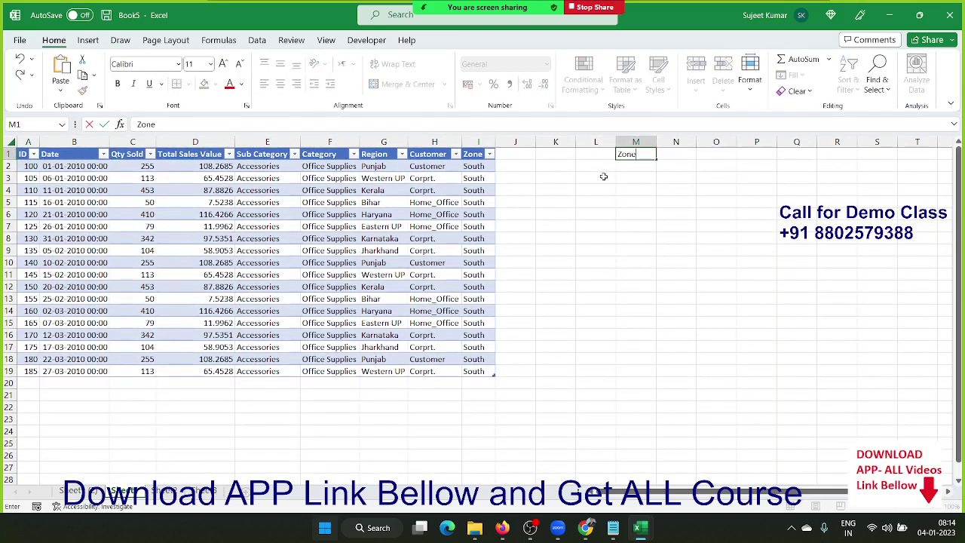
key("Return")
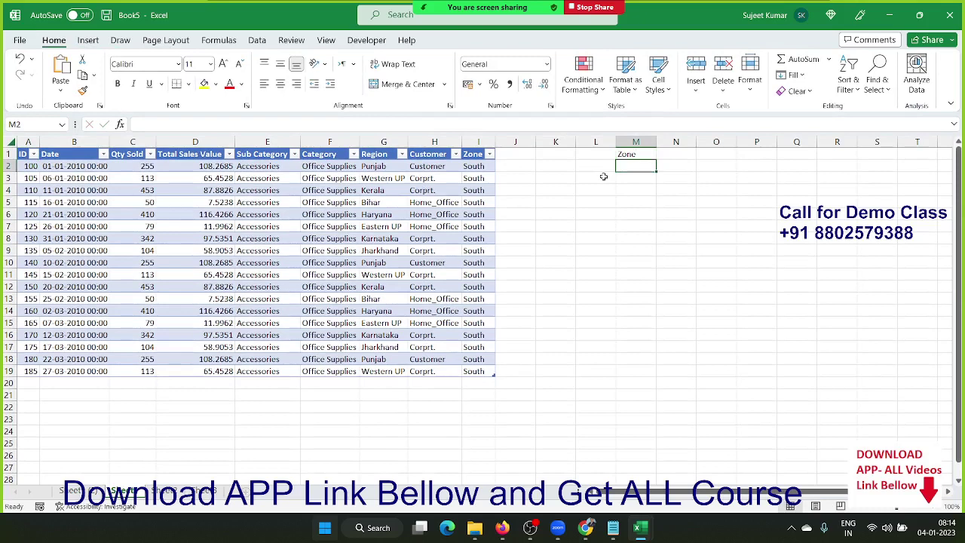
type("East")
key("Return")
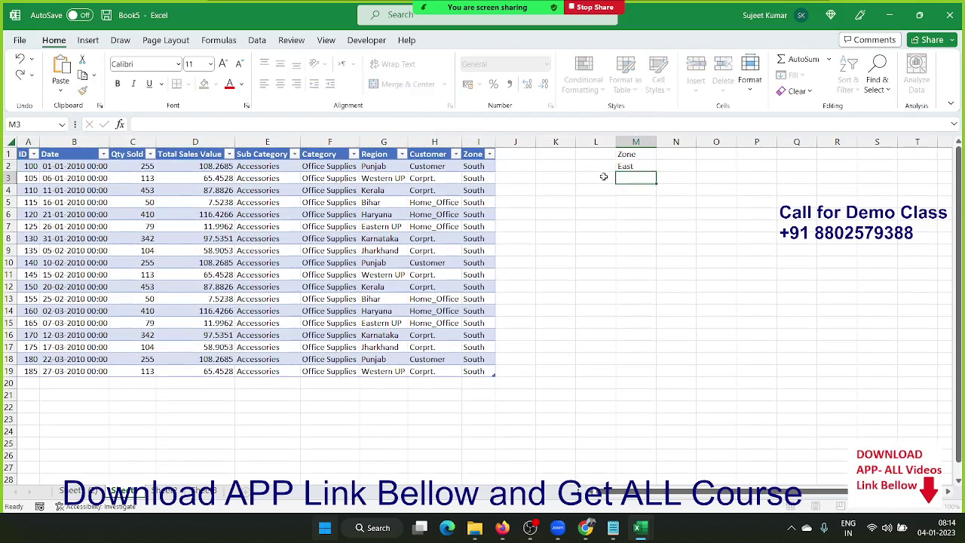
left_click(278, 215)
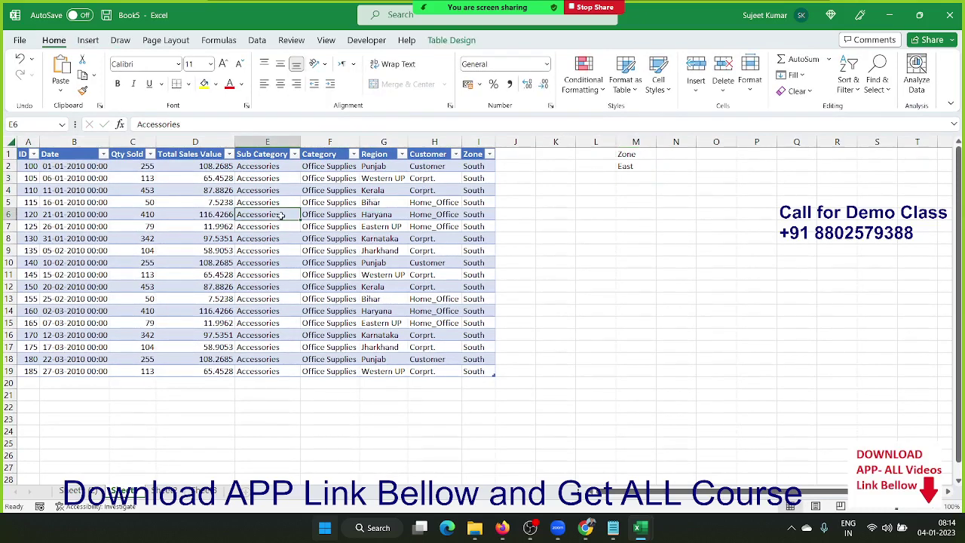
left_click(234, 42)
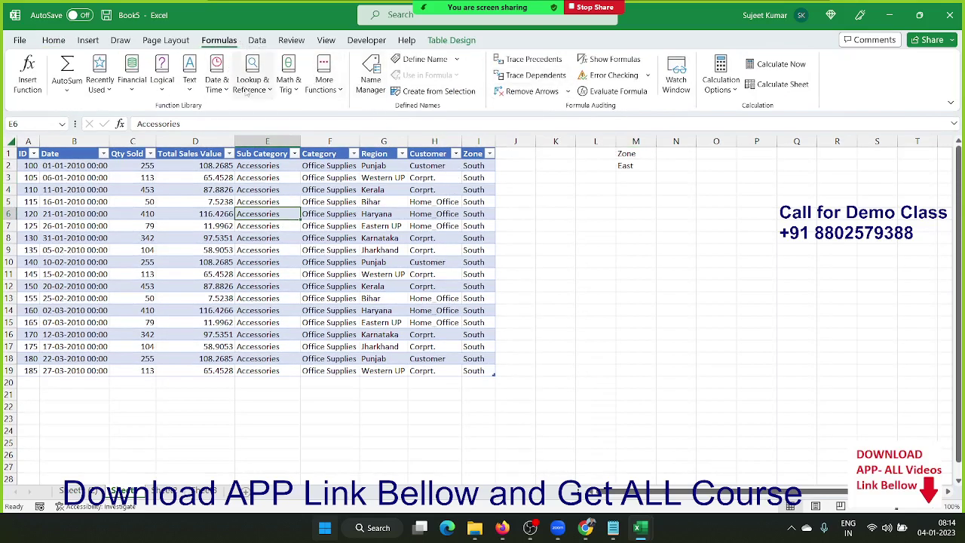
- Open the query connection's Properties from Queries & Connections at the Definition tab
left_click(257, 42)
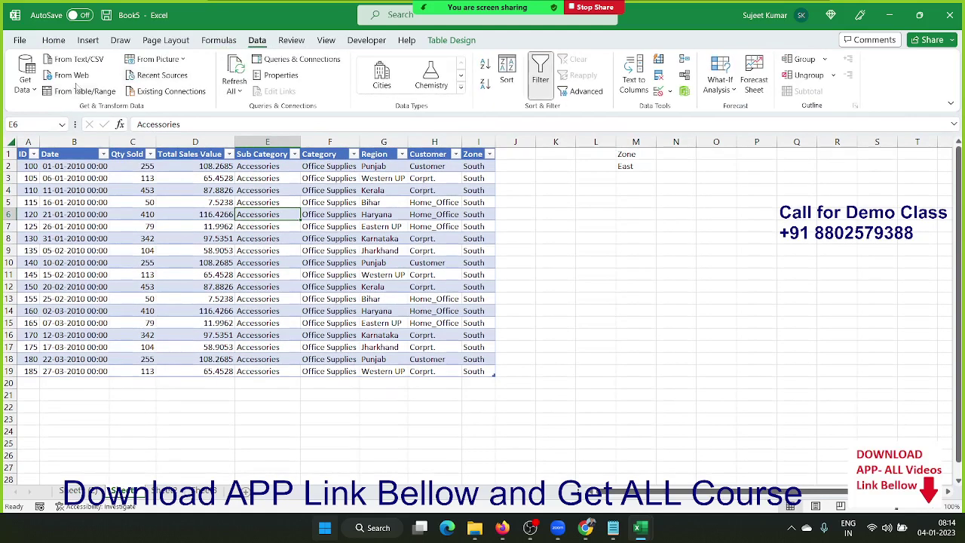
left_click(315, 60)
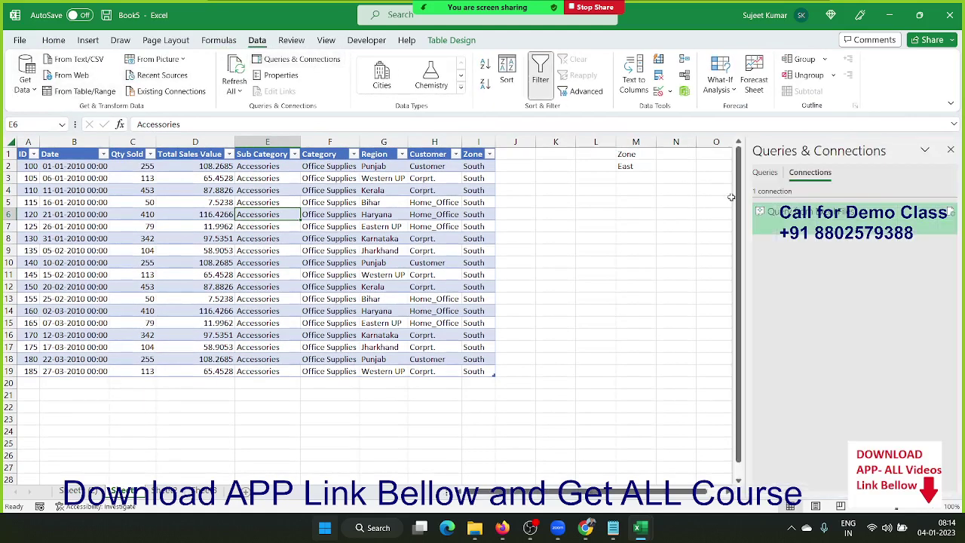
right_click(800, 222)
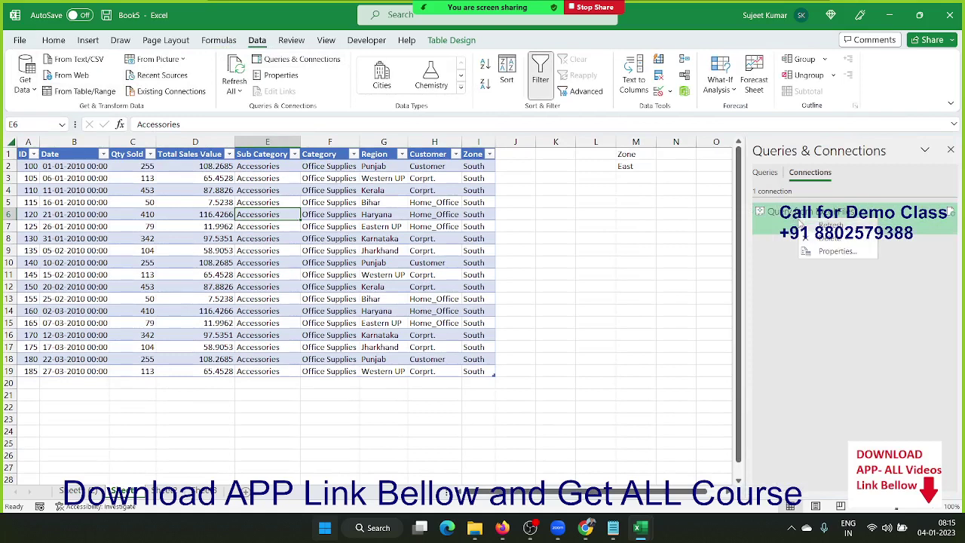
left_click(829, 251)
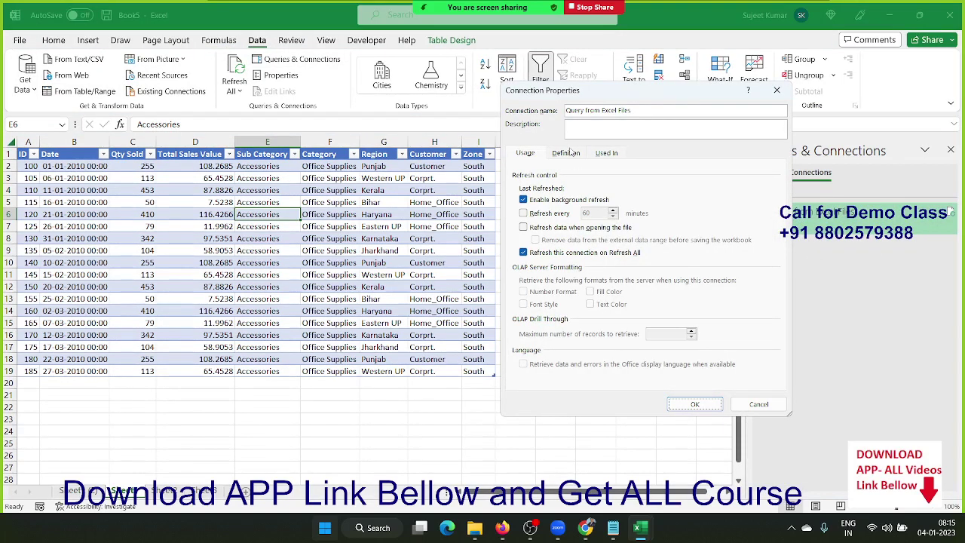
left_click(571, 152)
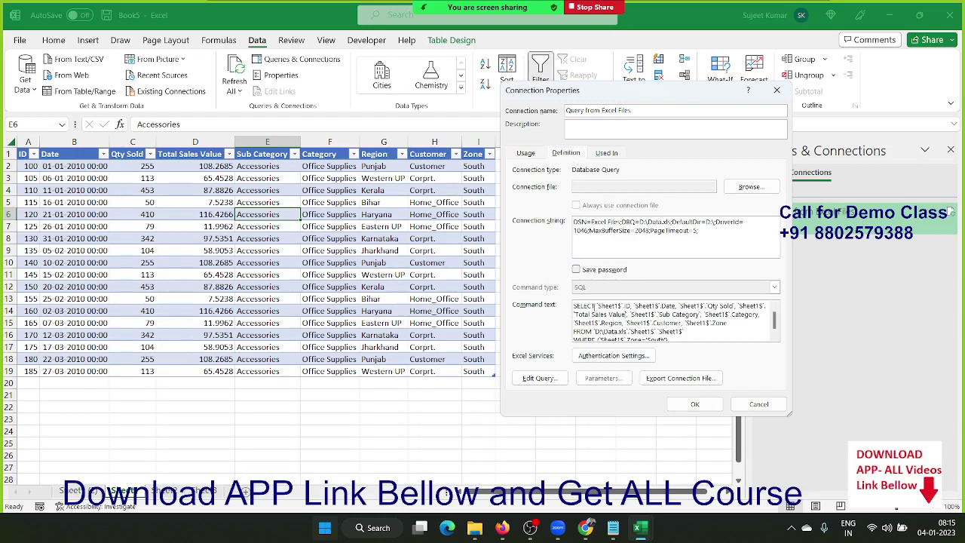
- Delete the fixed South value from the command text's WHERE clause, leaving Zone=?
left_click_drag(585, 305, 673, 345)
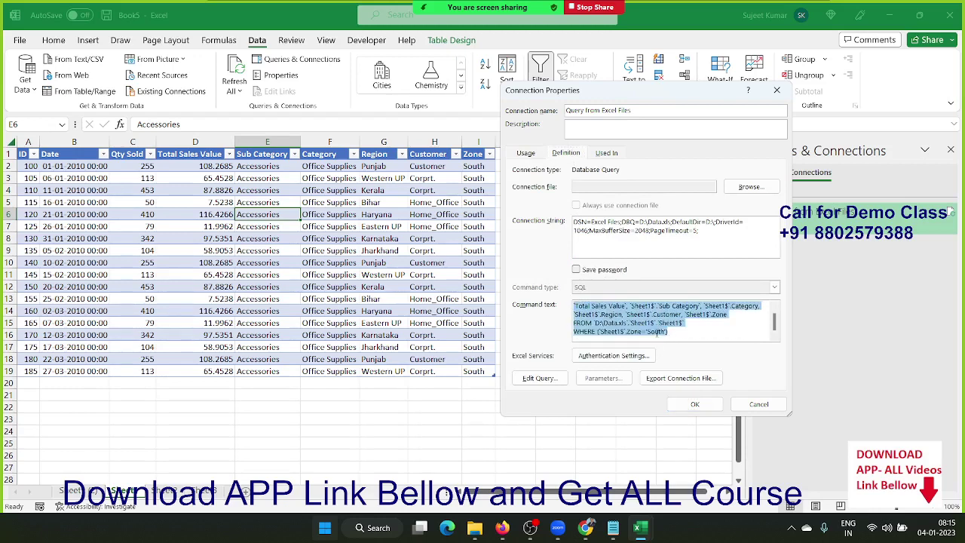
left_click(657, 332)
key("BackSpace")
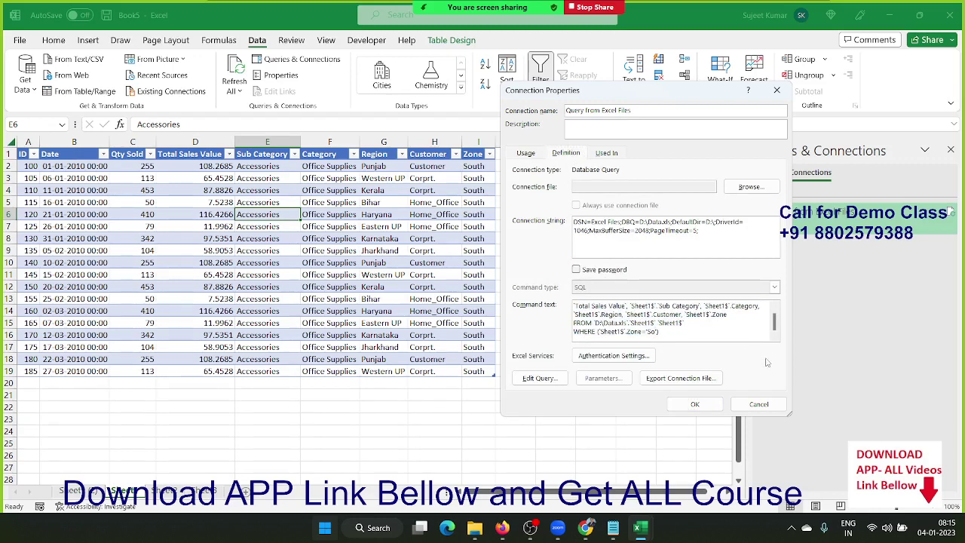
key("BackSpace")
- Save the SQL and bind Parameter1 to cell M2, with both refresh options ticked
left_click(694, 405)
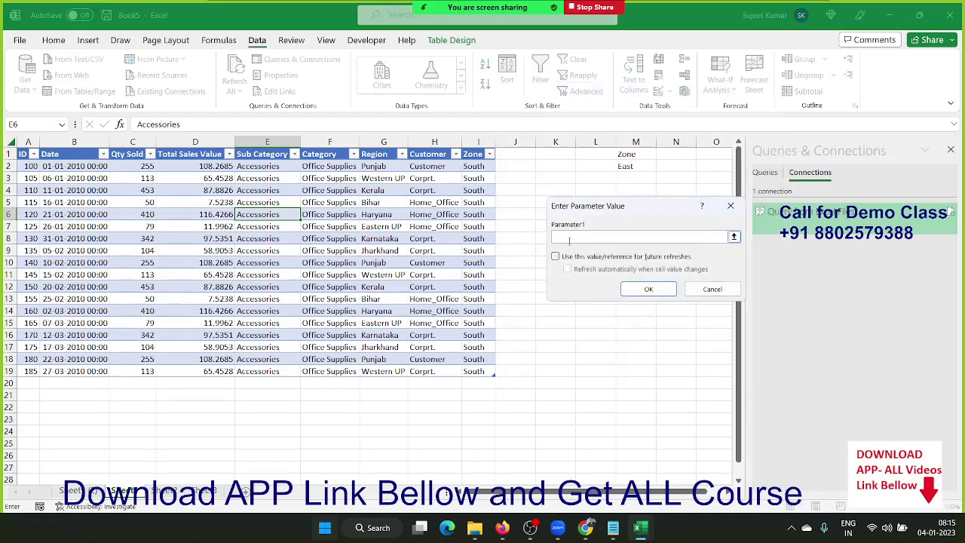
left_click(620, 166)
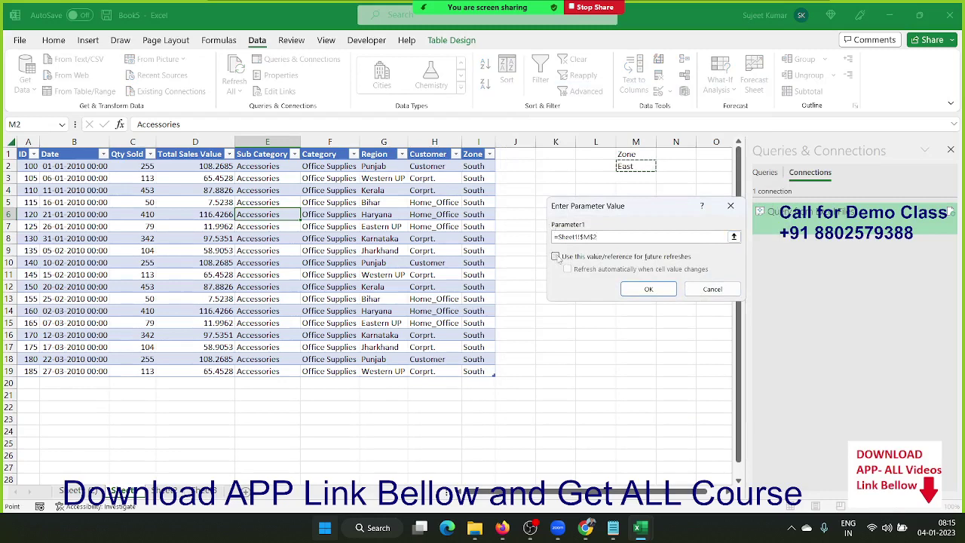
left_click(556, 257)
left_click(566, 269)
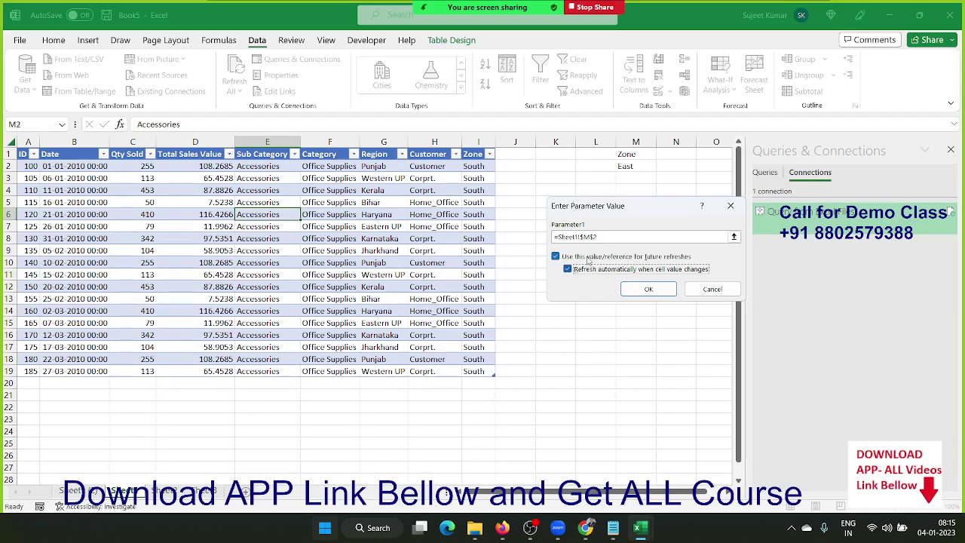
left_click(649, 289)
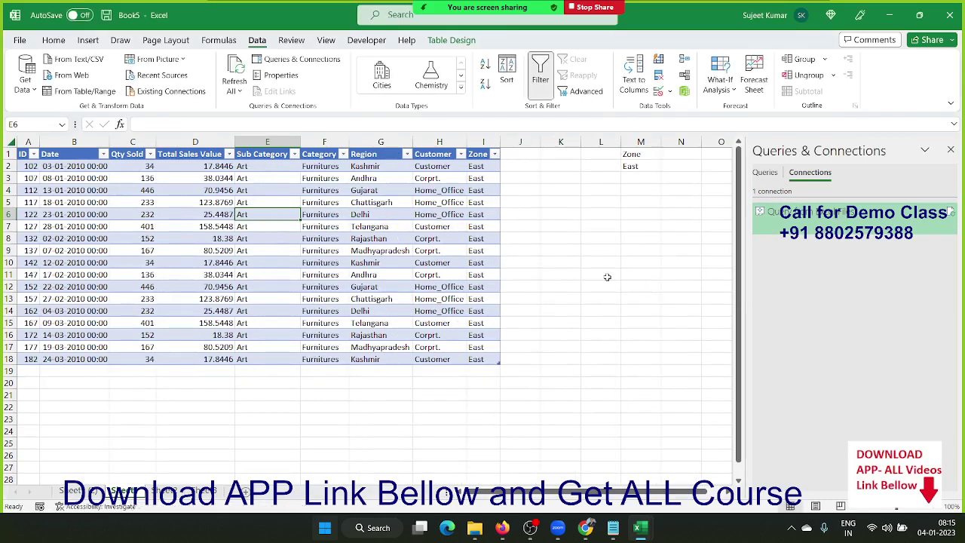
- Enter Noth, then West in parameter cell M2, and select the refreshed West rows
left_click(636, 166)
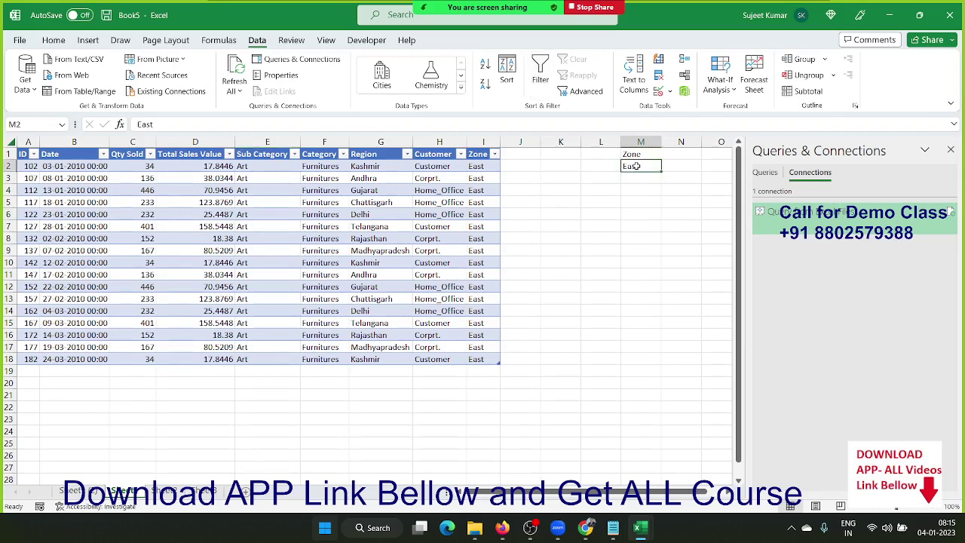
type("No")
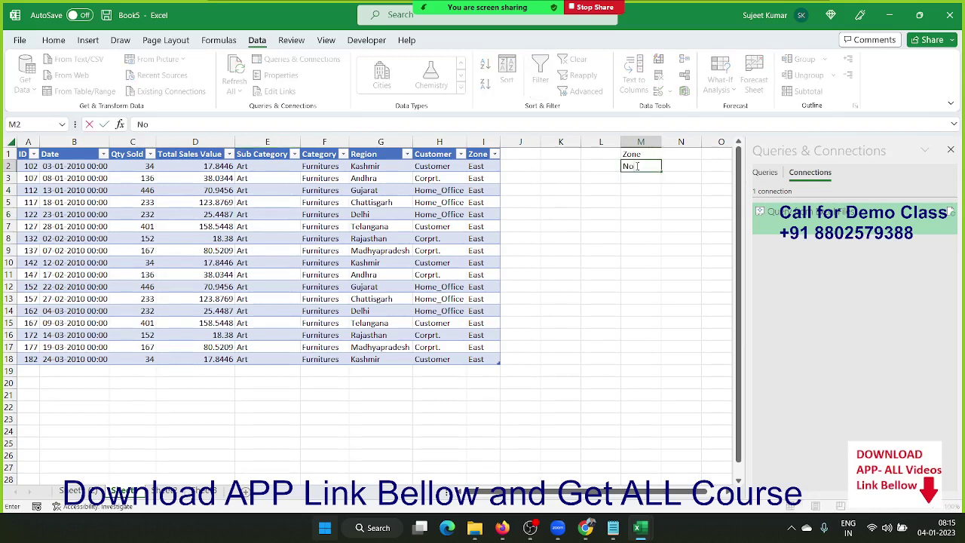
type("th")
key("Return")
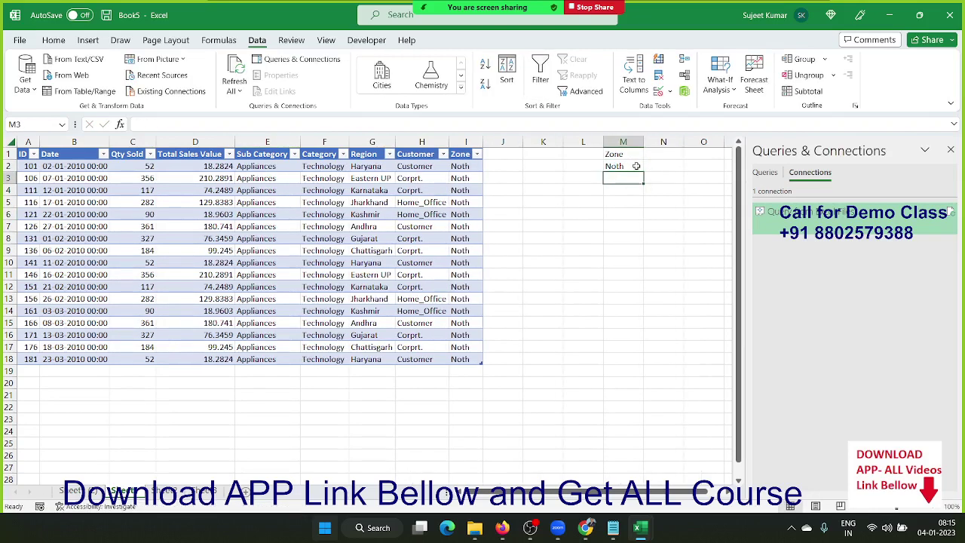
left_click(635, 166)
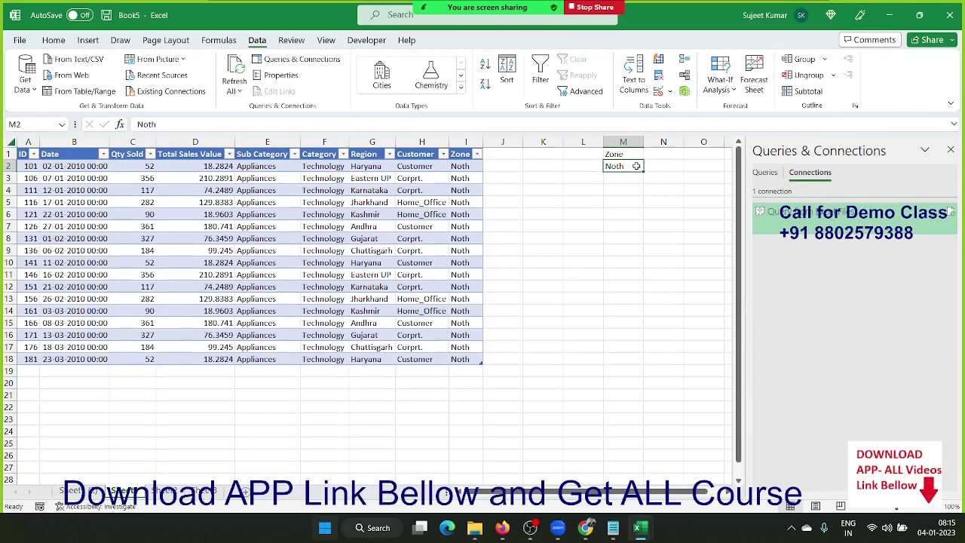
type("West")
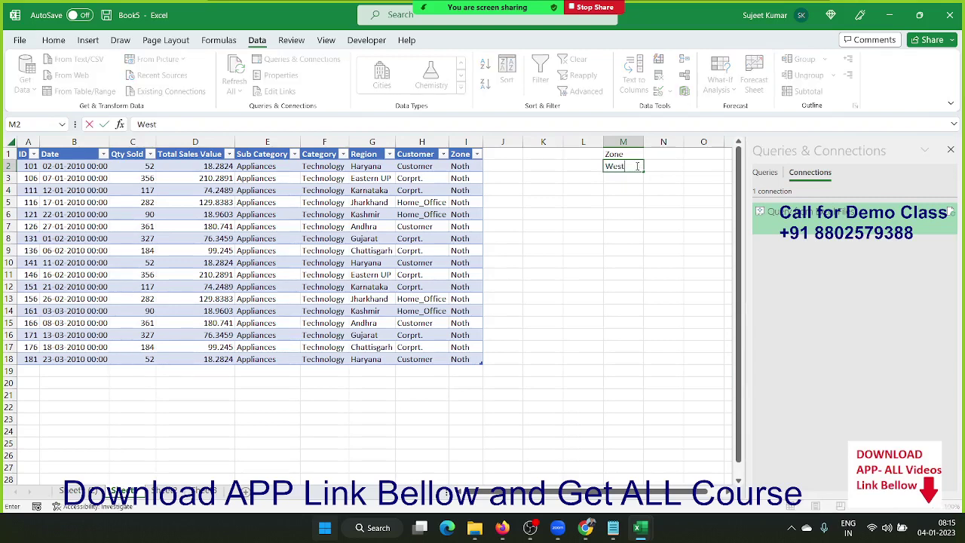
key("Return")
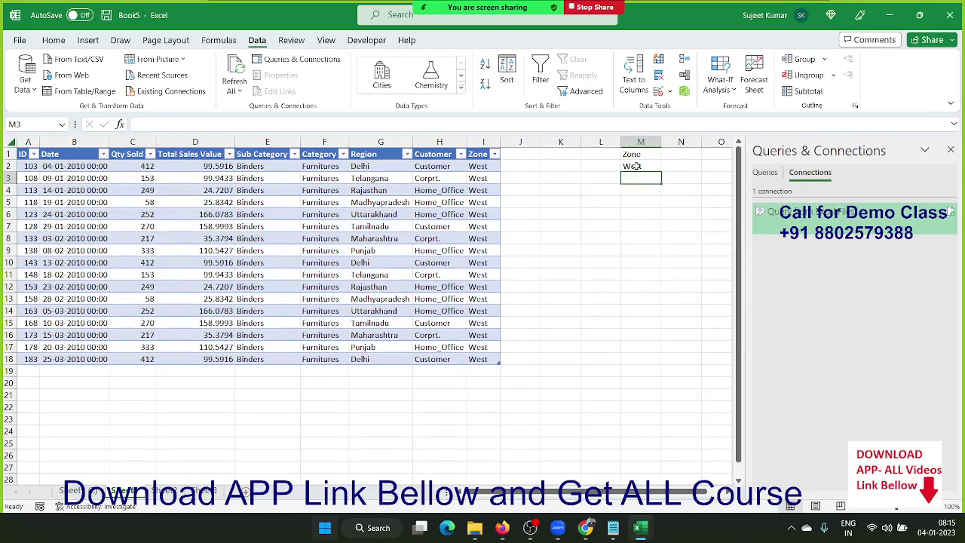
left_click(636, 166)
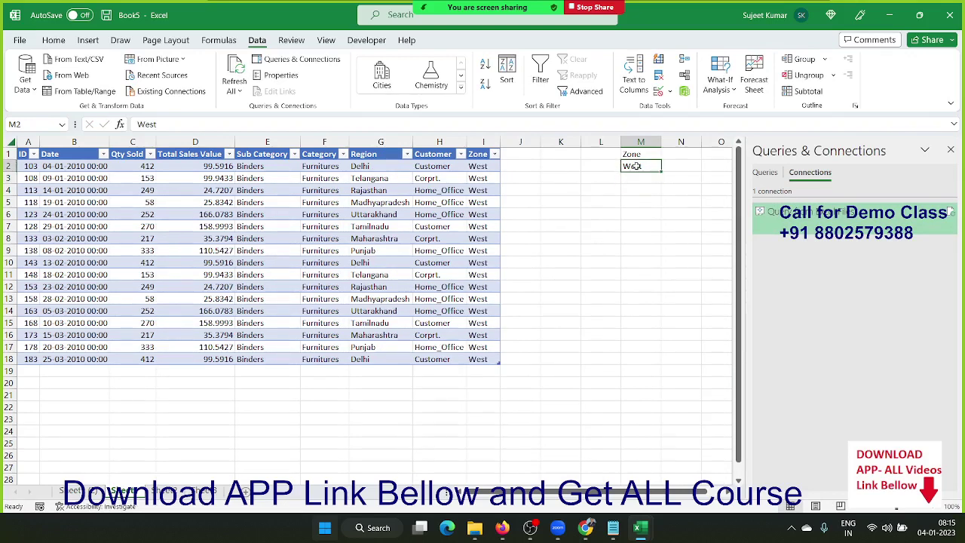
left_click_drag(68, 178, 475, 349)
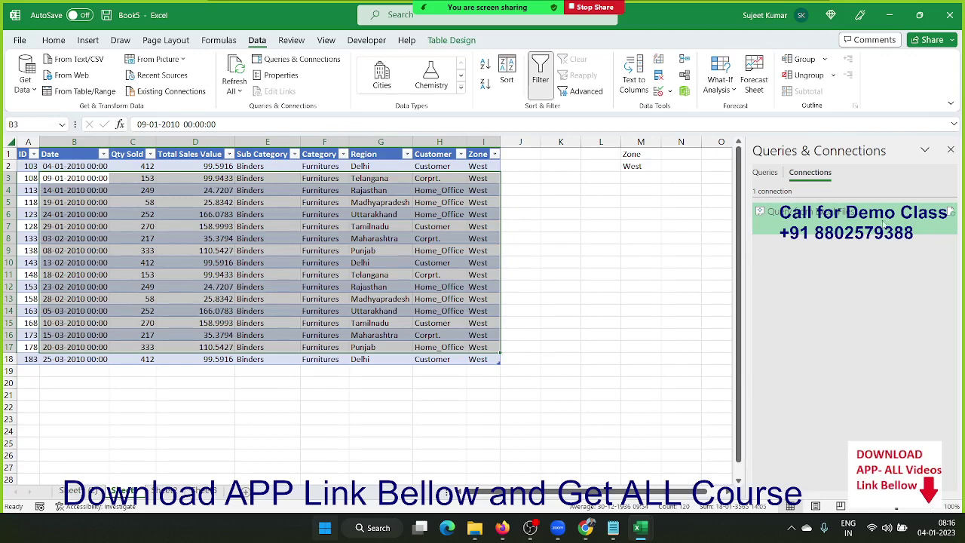
- Reopen the connection's Definition tab and scroll to the SQL ending in WHERE Zone=?
right_click(883, 223)
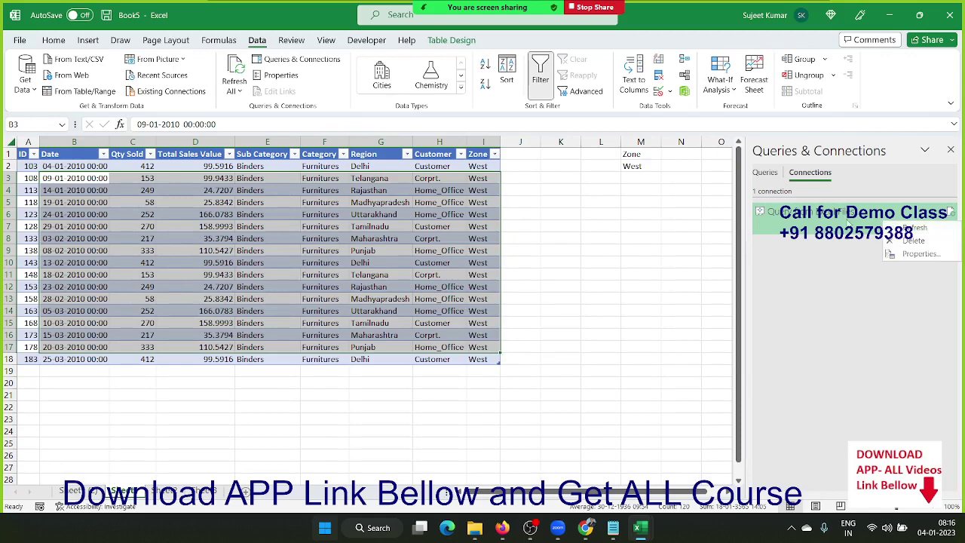
left_click(916, 254)
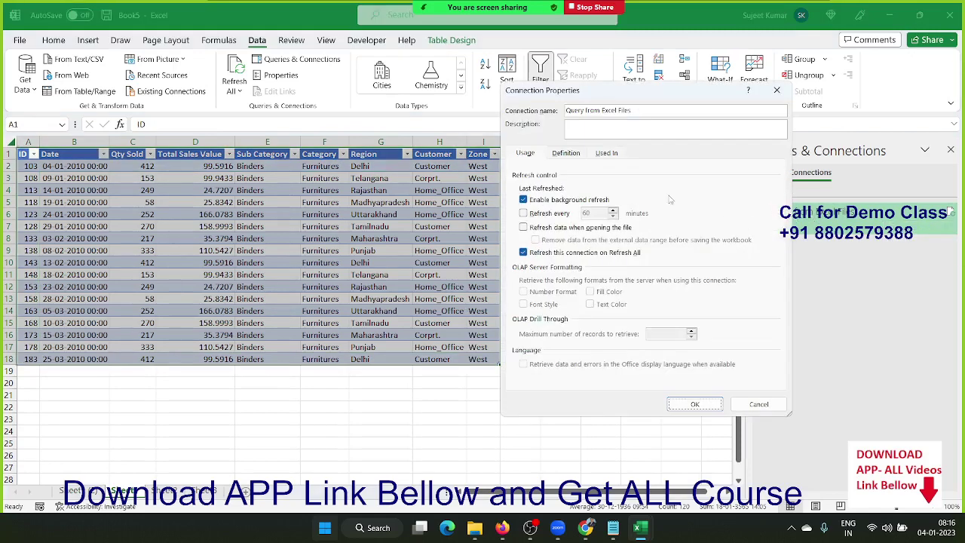
left_click(577, 155)
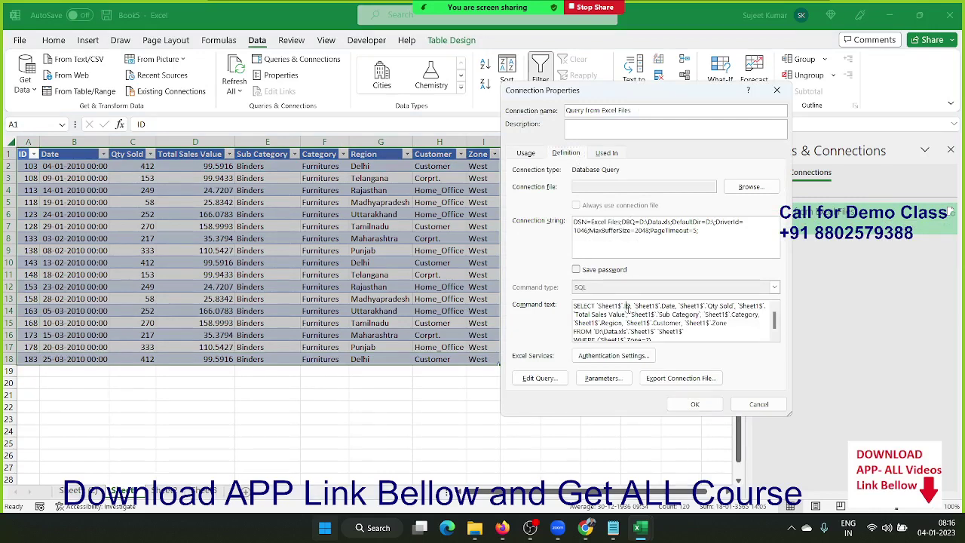
scroll(626, 308, "down", 1)
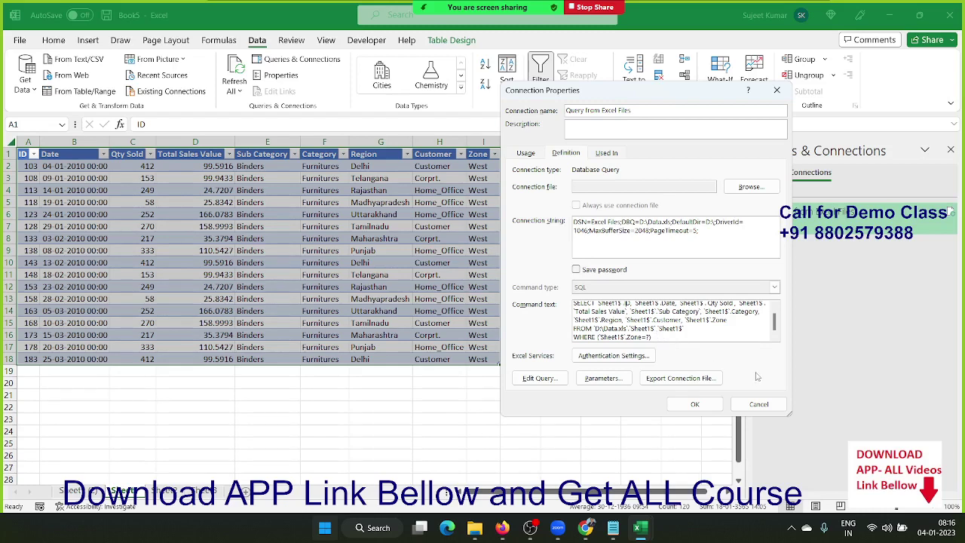
- Cancel Connection Properties, inspect a few table cells, then go to the blank next worksheet
left_click(757, 406)
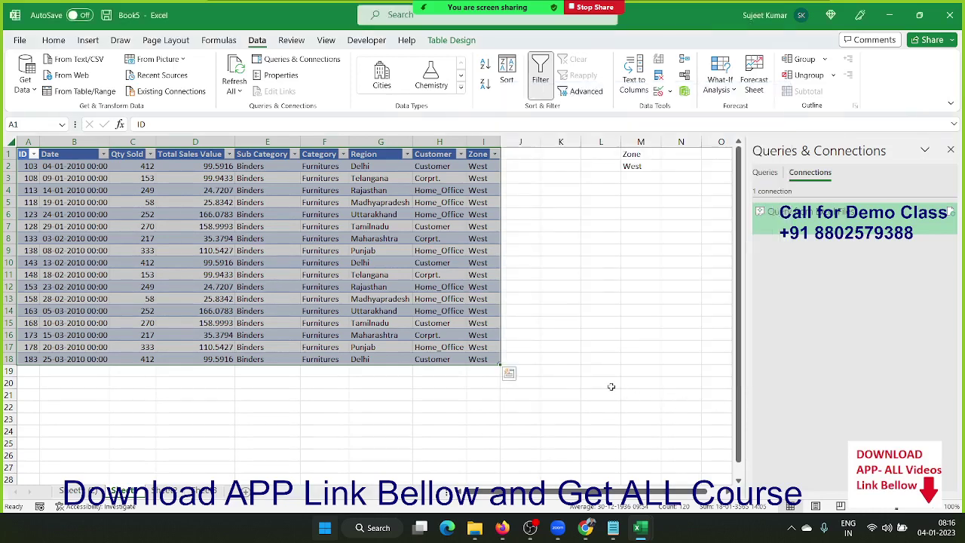
left_click(308, 260)
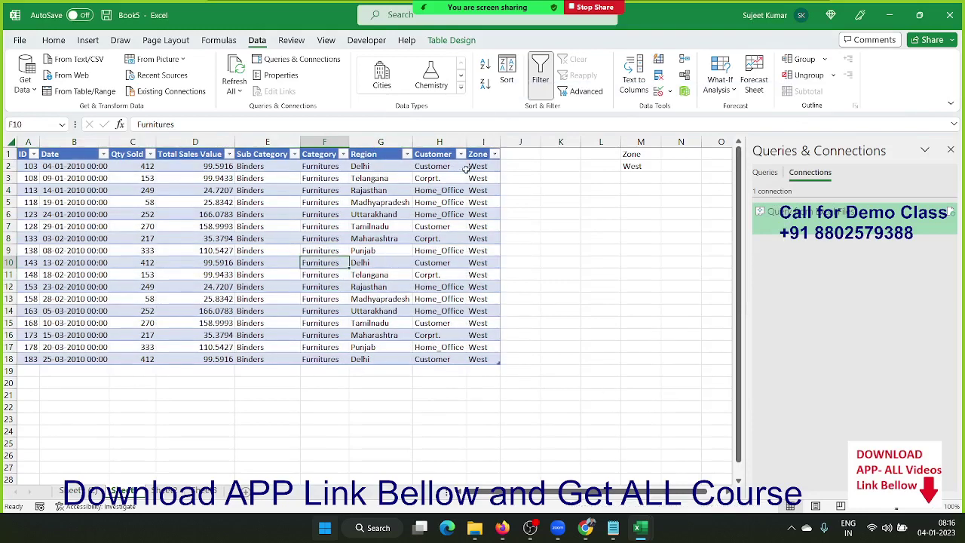
left_click(441, 156)
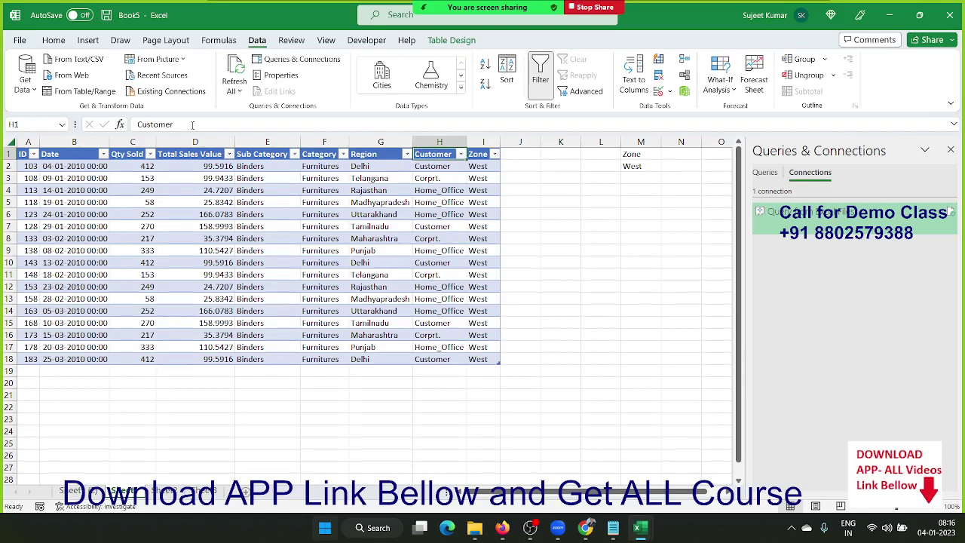
left_click_drag(192, 125, 107, 121)
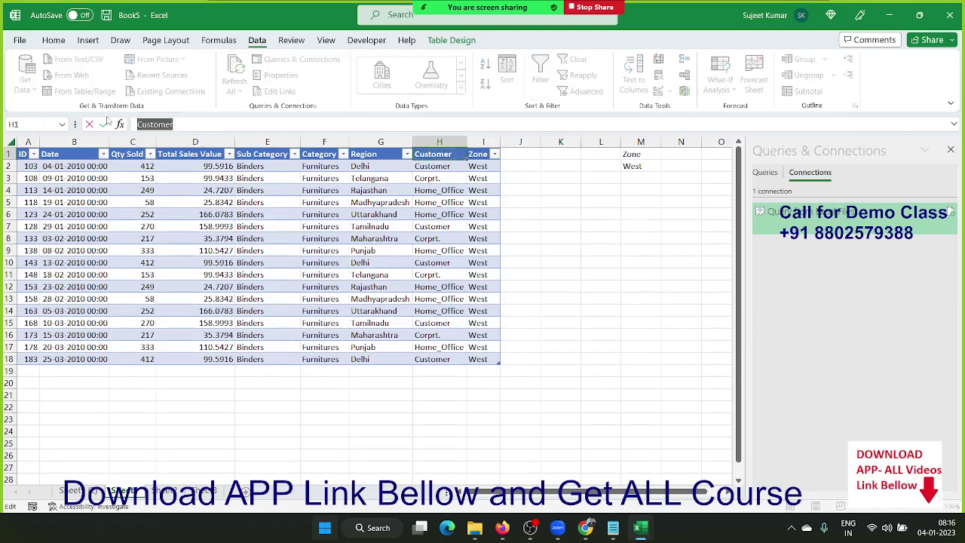
key("Escape")
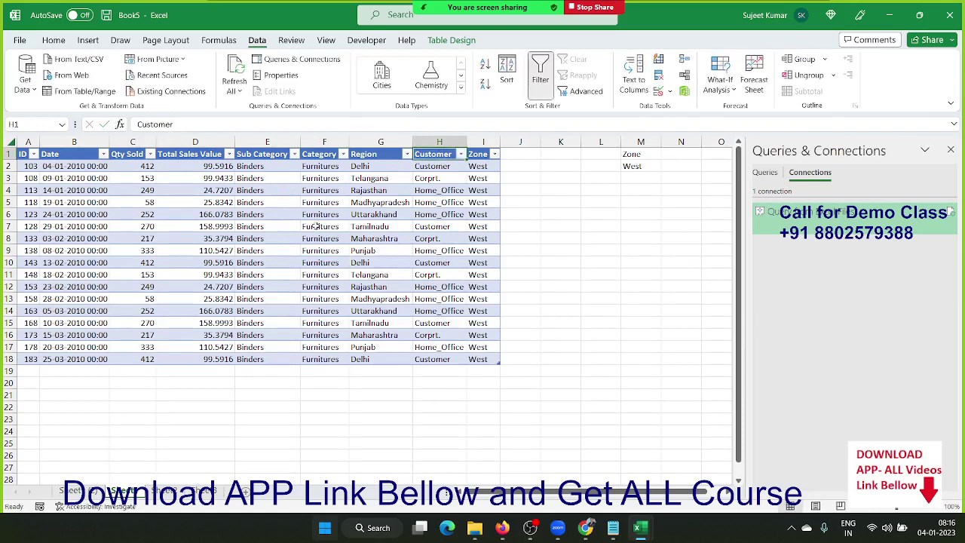
left_click(285, 297)
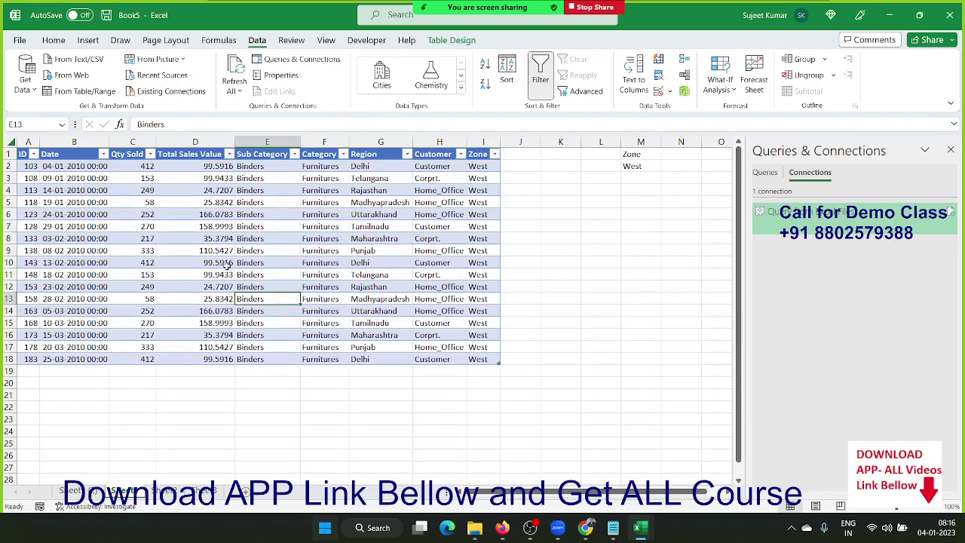
left_click(133, 157)
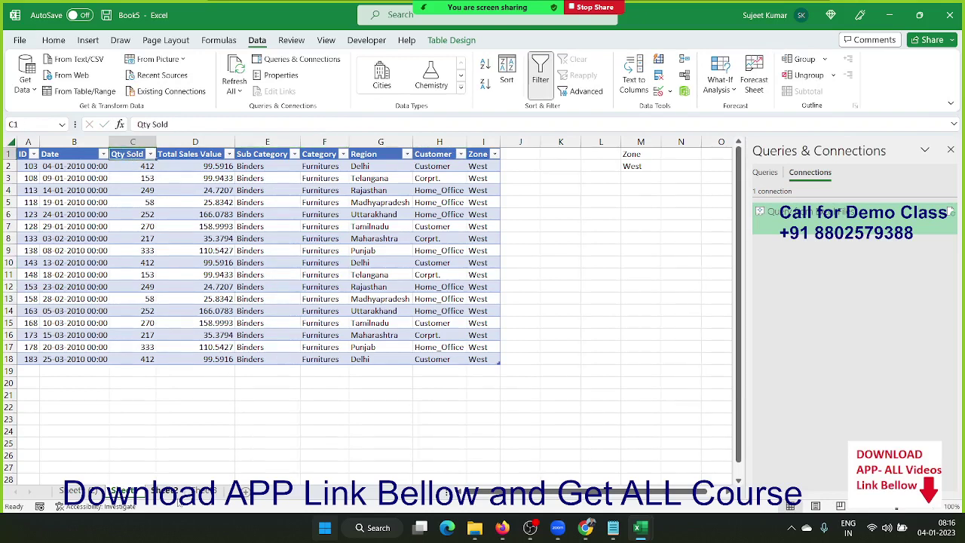
left_click(177, 496)
- Start a From Microsoft Query import using the Excel Files* data source
left_click(30, 92)
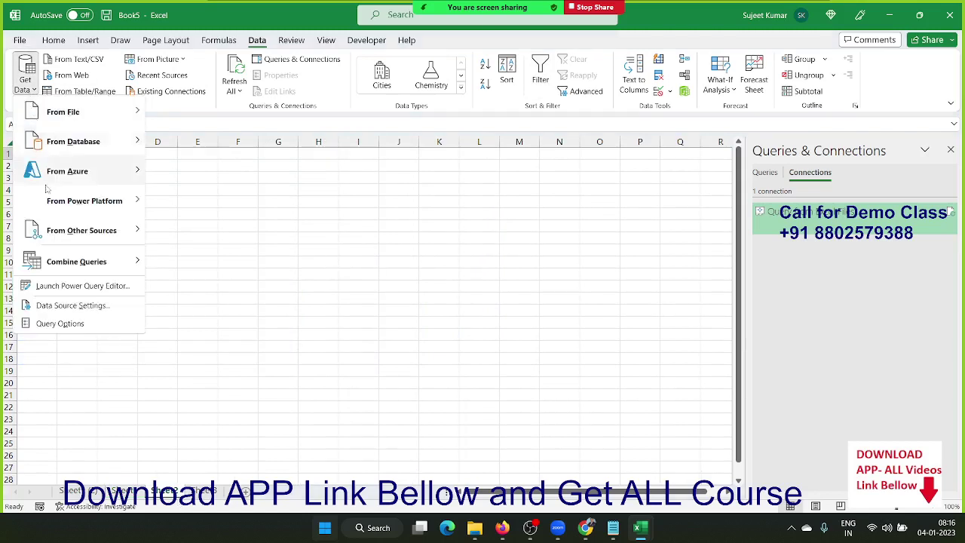
mouse_move(85, 239)
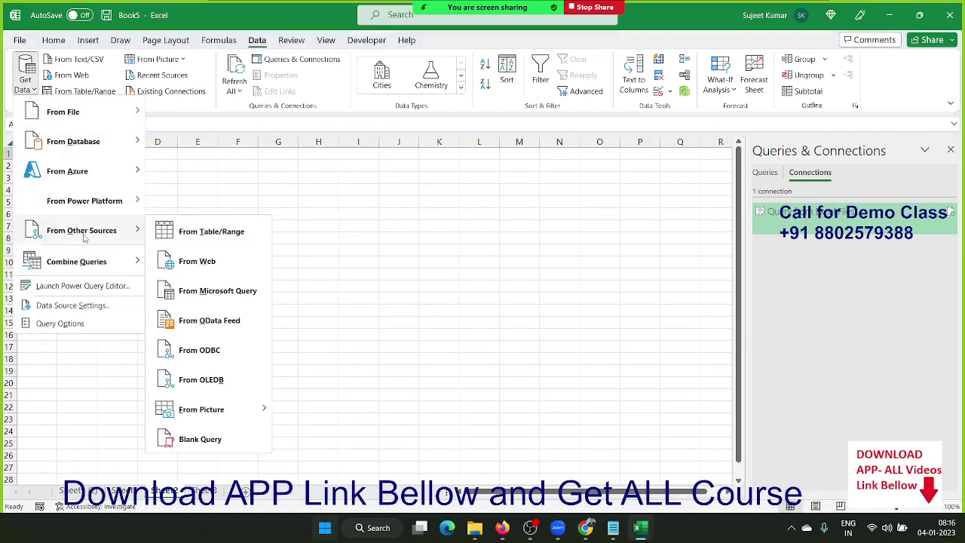
left_click(222, 292)
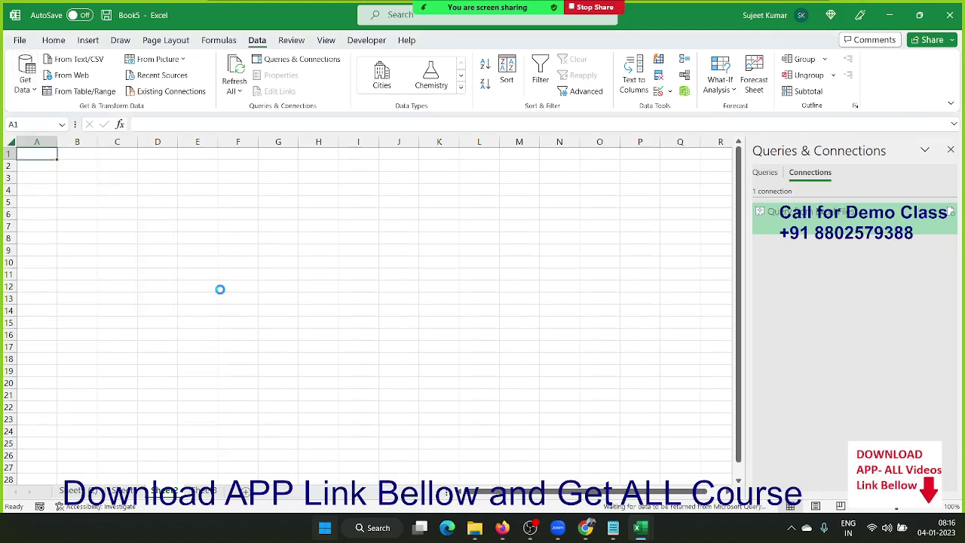
left_click(337, 251)
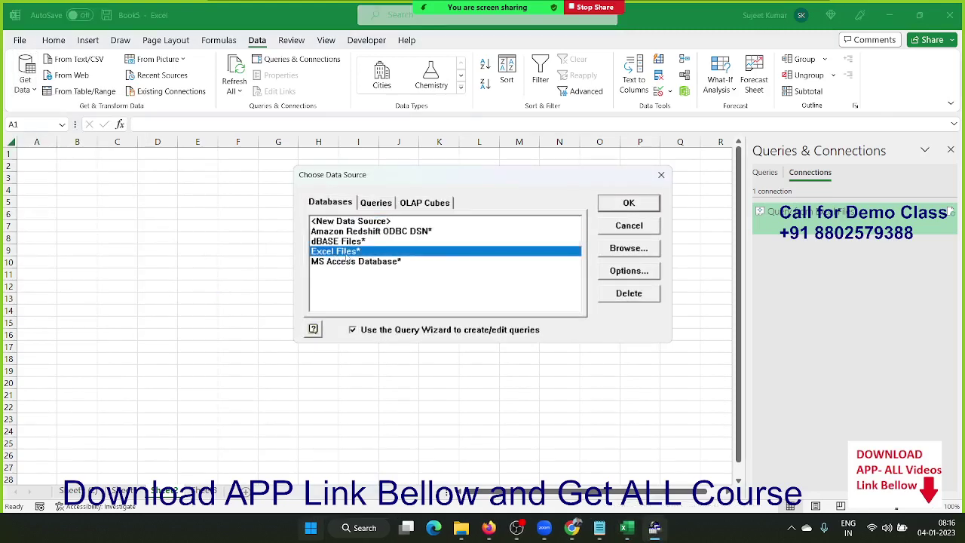
left_click(620, 205)
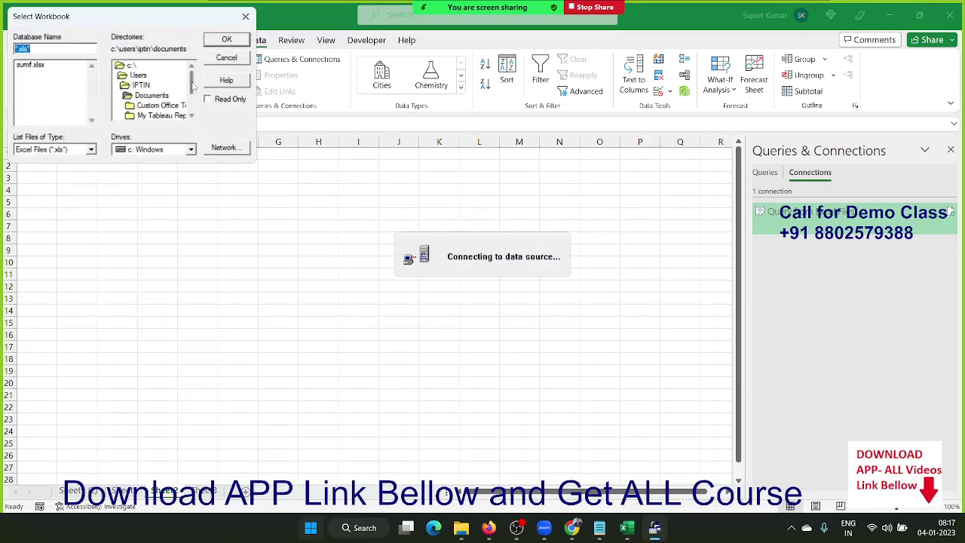
- Switch to drive d: and choose Data.xls as the source workbook
mouse_move(193, 83)
left_mouse_down()
mouse_move(194, 103)
mouse_move(196, 62)
left_mouse_up()
left_click(143, 153)
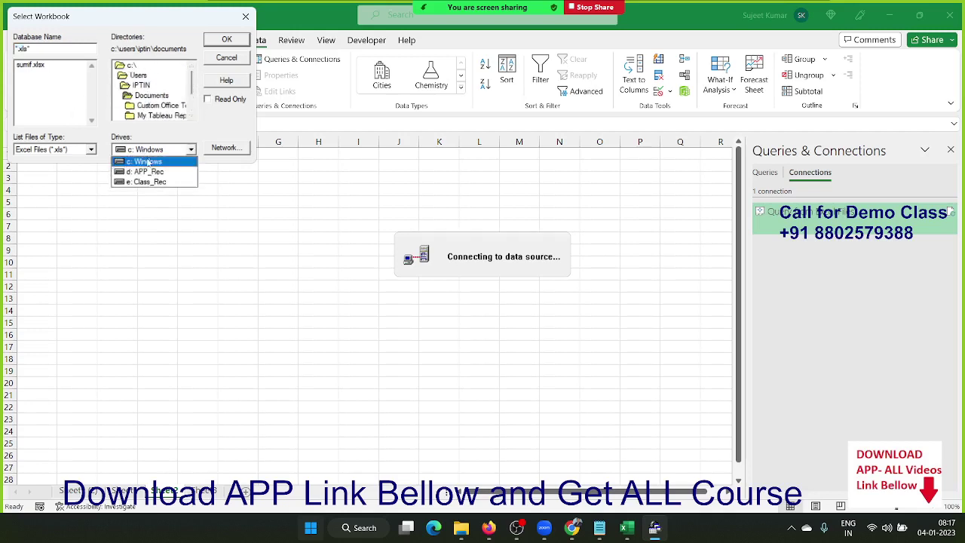
left_click(152, 170)
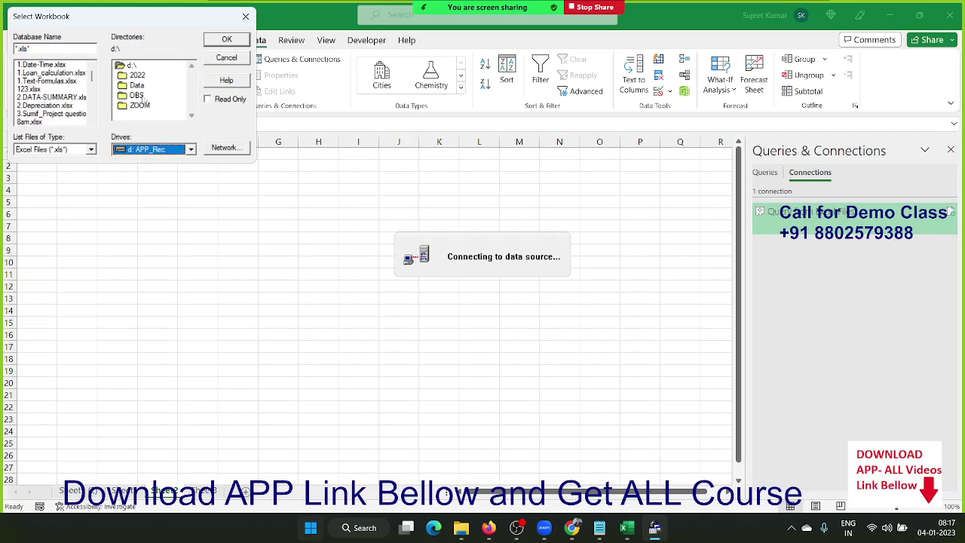
left_click(45, 106)
scroll(45, 107, "down", 1)
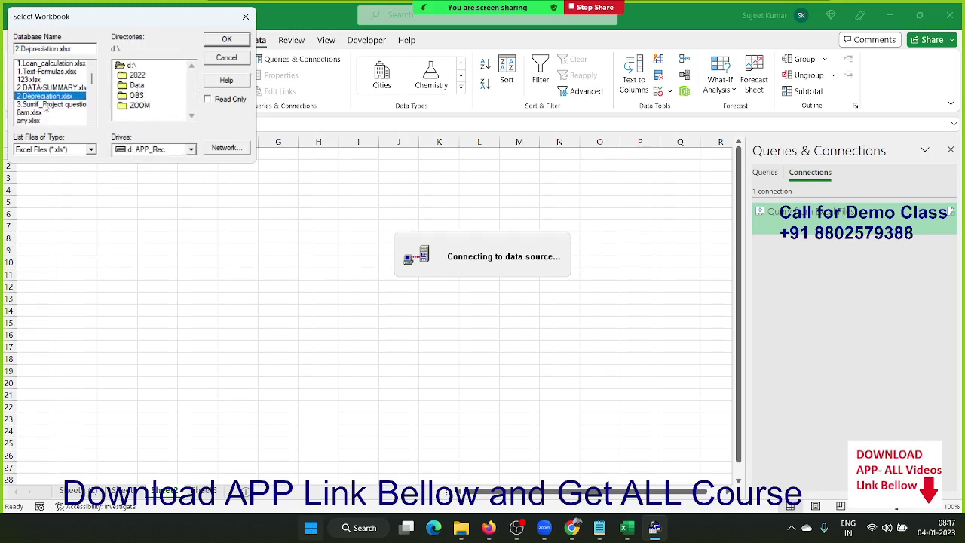
scroll(42, 107, "down", 1)
left_click(34, 98)
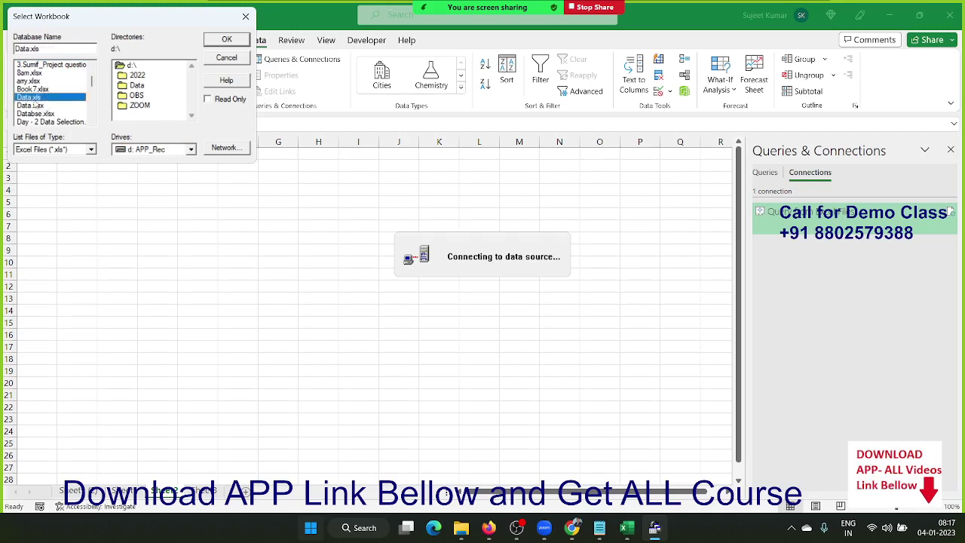
left_click(227, 39)
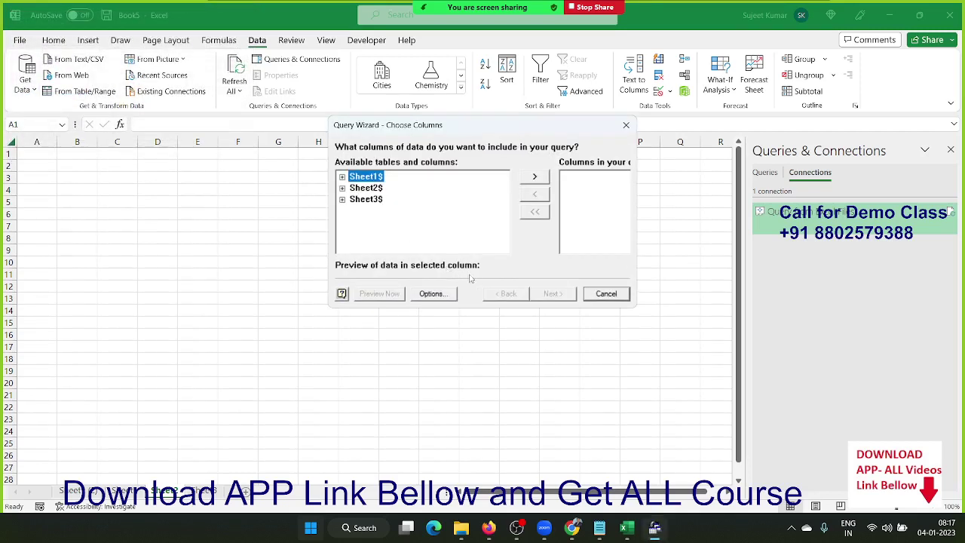
- Add the Qty Sold and Customer columns from Sheet1$ to the query
left_click(342, 177)
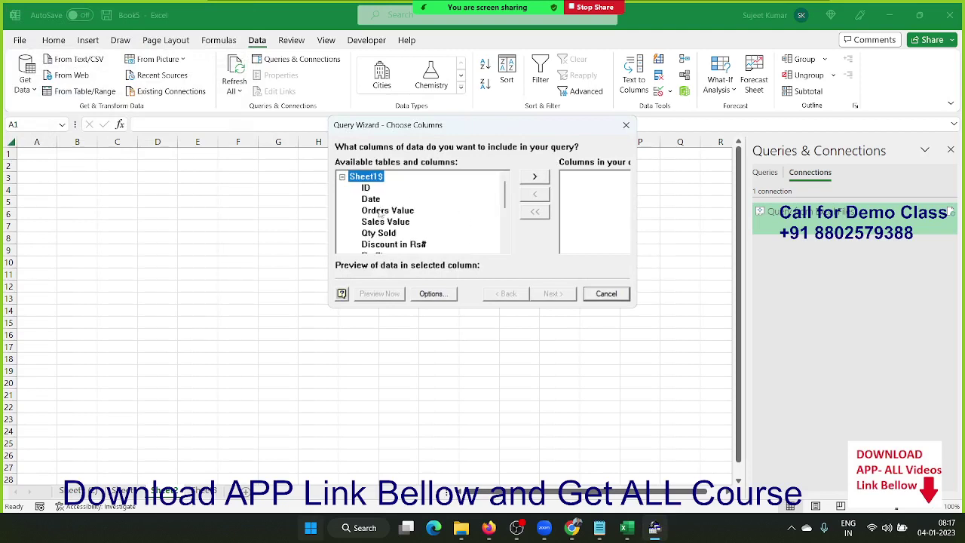
left_click(375, 236)
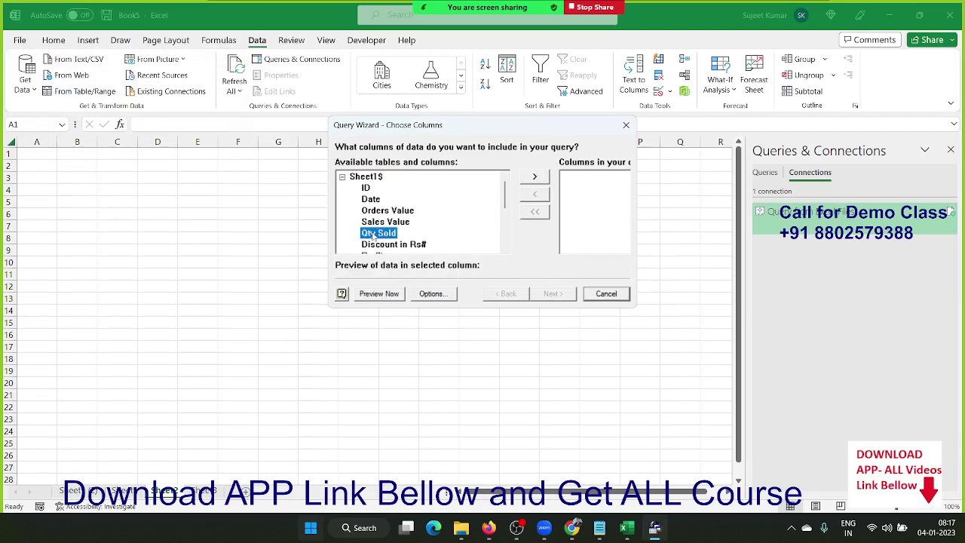
left_click(544, 183)
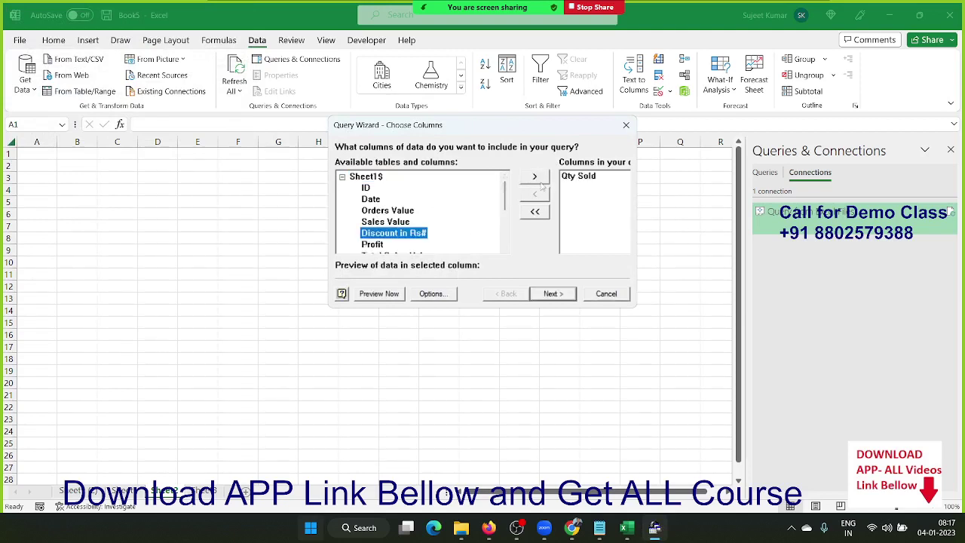
scroll(413, 240, "down", 1)
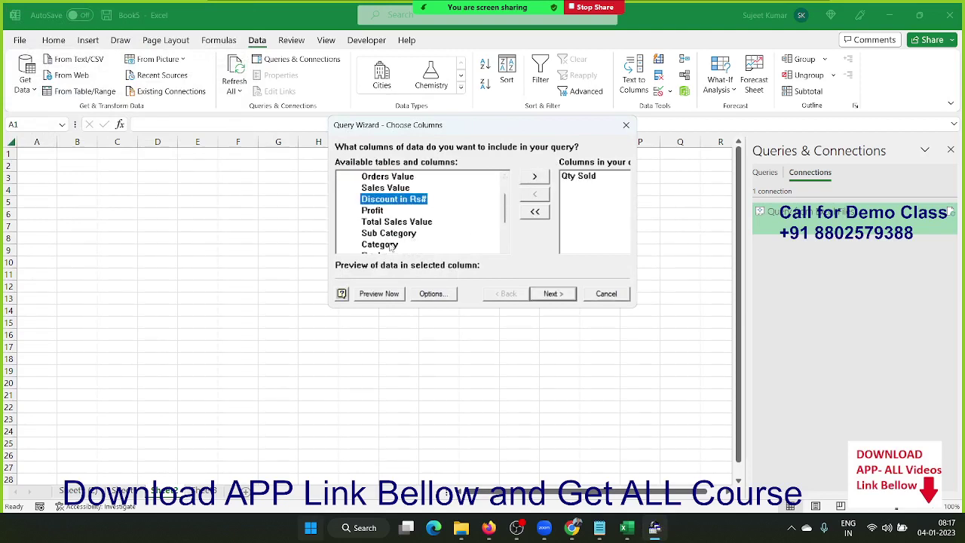
scroll(396, 246, "down", 2)
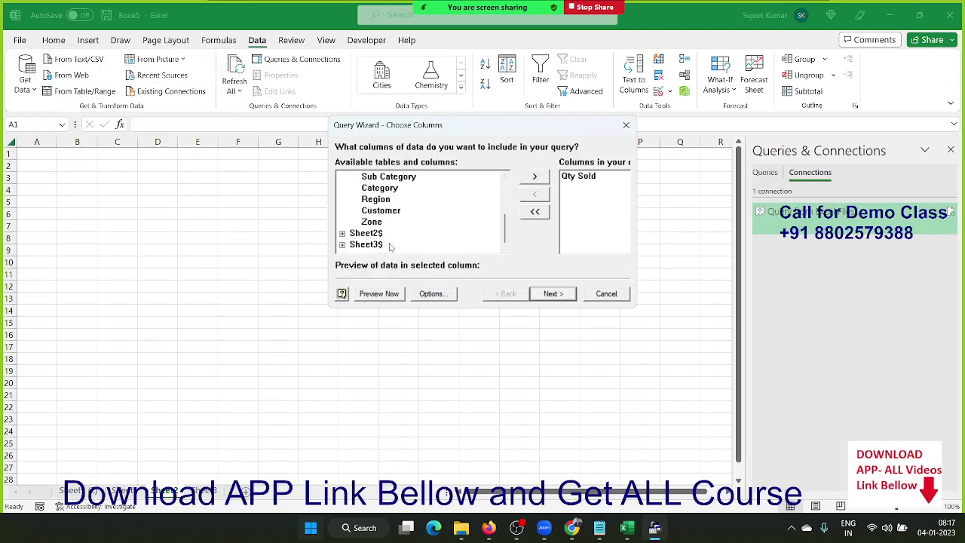
left_click(388, 212)
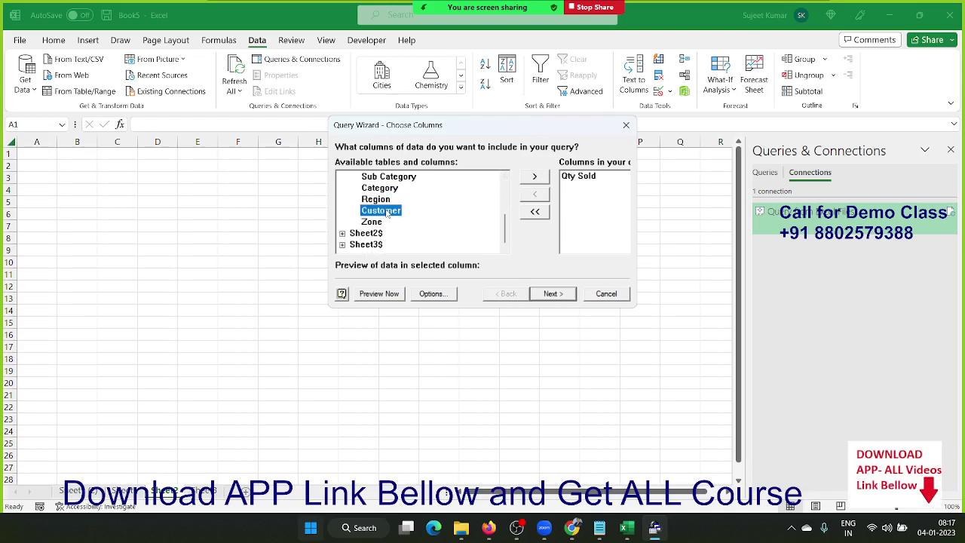
left_click(544, 182)
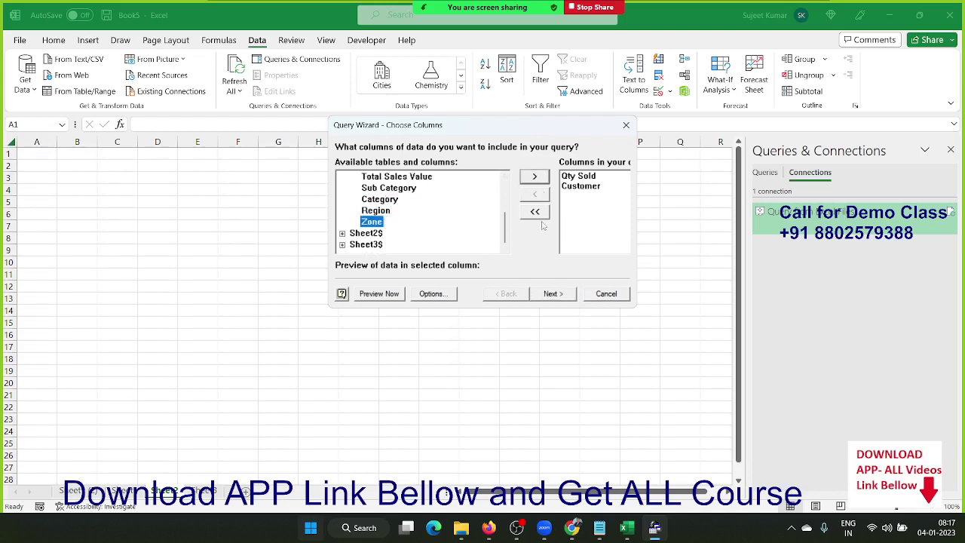
- Skip the Filter Data and Sort Order pages without setting anything
left_click(561, 298)
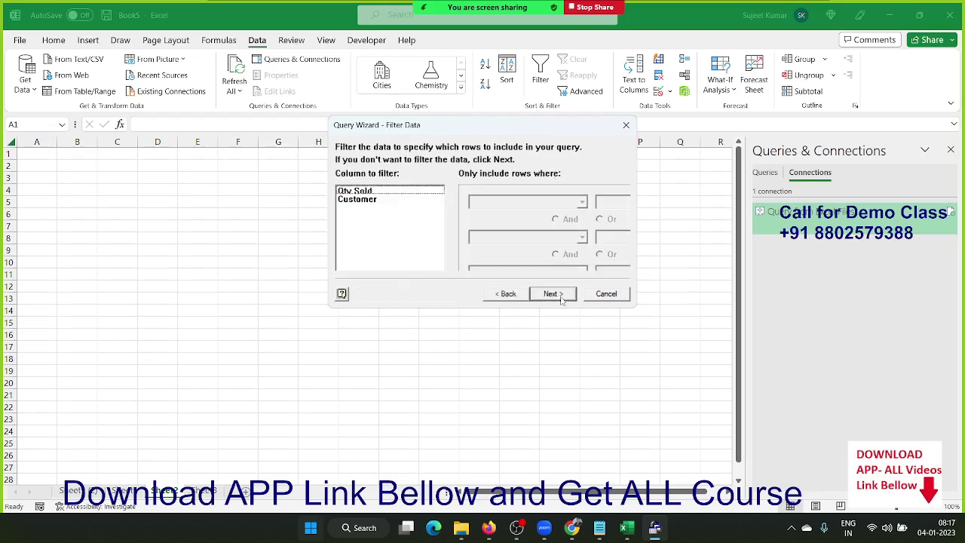
left_click(560, 299)
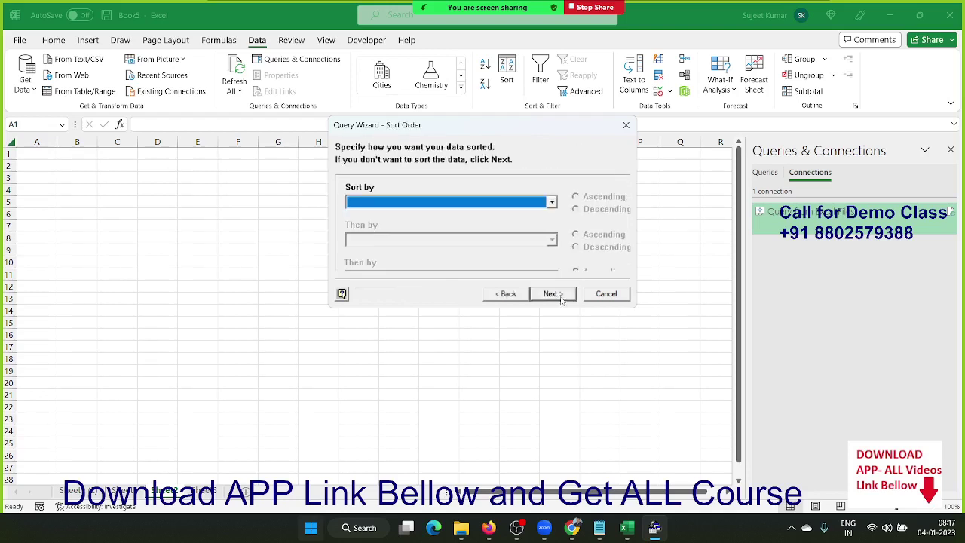
left_click(561, 299)
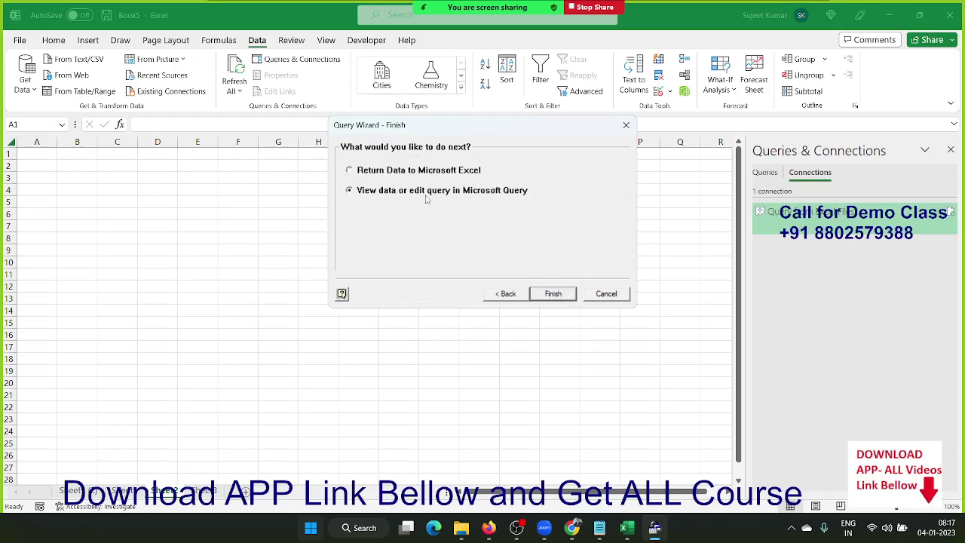
- Finish the wizard, open the SQL editor, and remove Qty Sold from the SELECT list
left_click(561, 299)
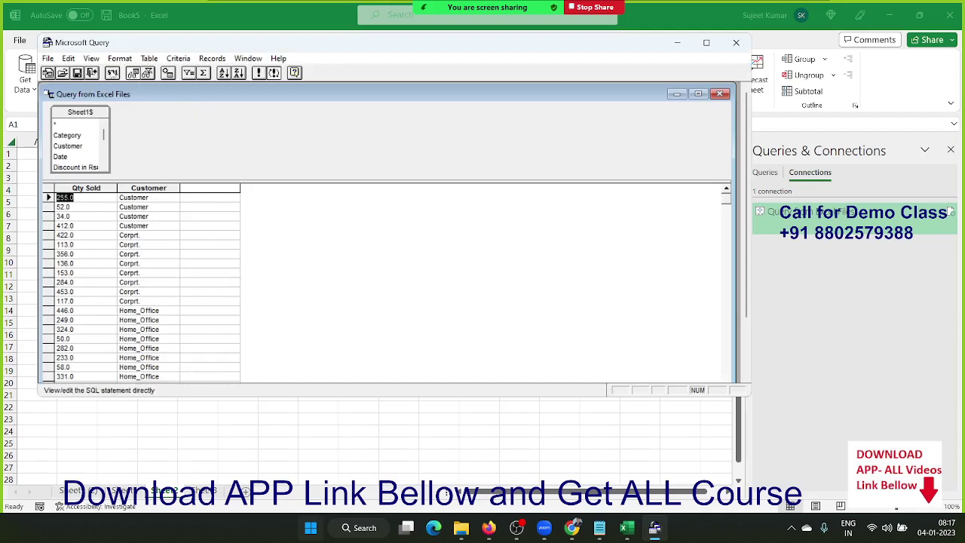
left_click(112, 72)
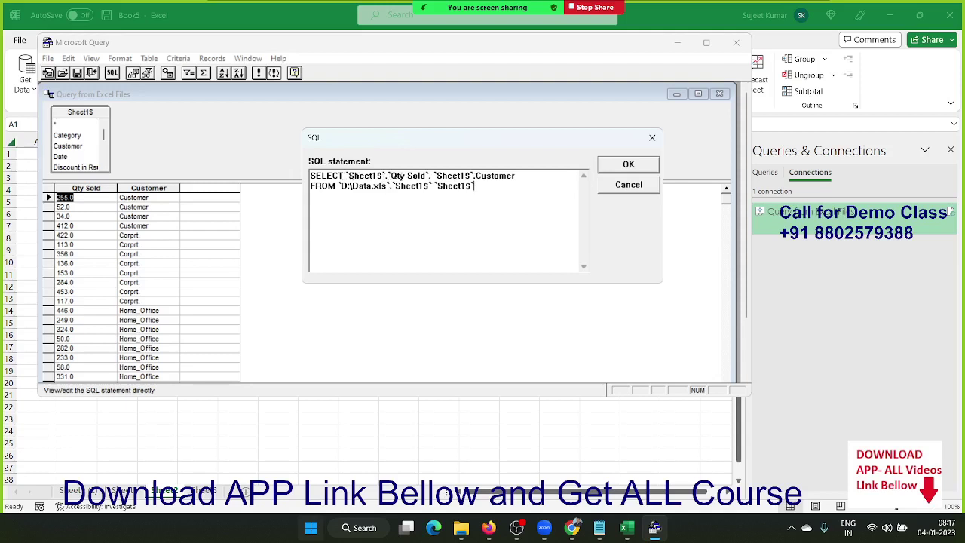
left_click(343, 175)
key("shift+Right")
key("shift+Right")
key("shift+Right")
key("shift+Left")
key("shift+Left")
key("shift+Left")
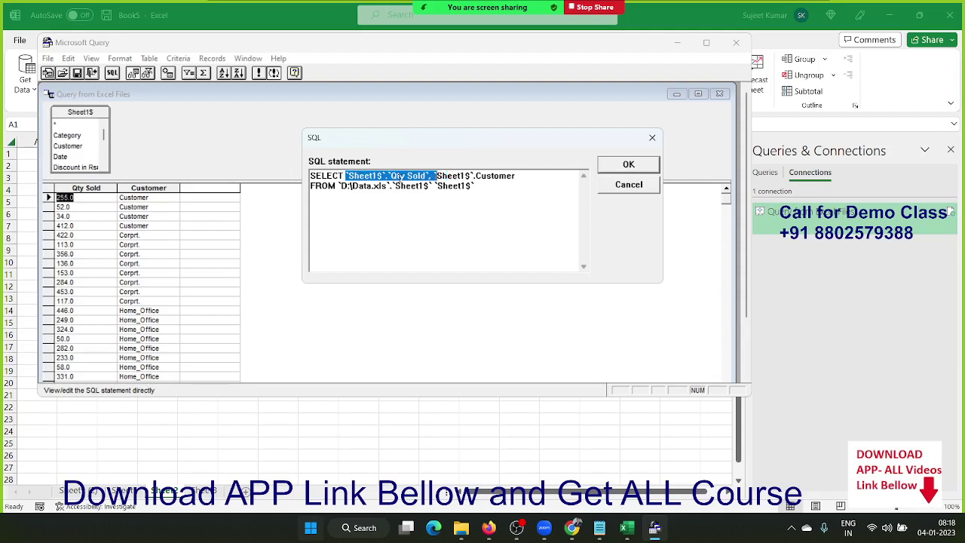
key("shift+Left")
key("shift+Left")
key("Delete")
key("Delete")
key("Delete")
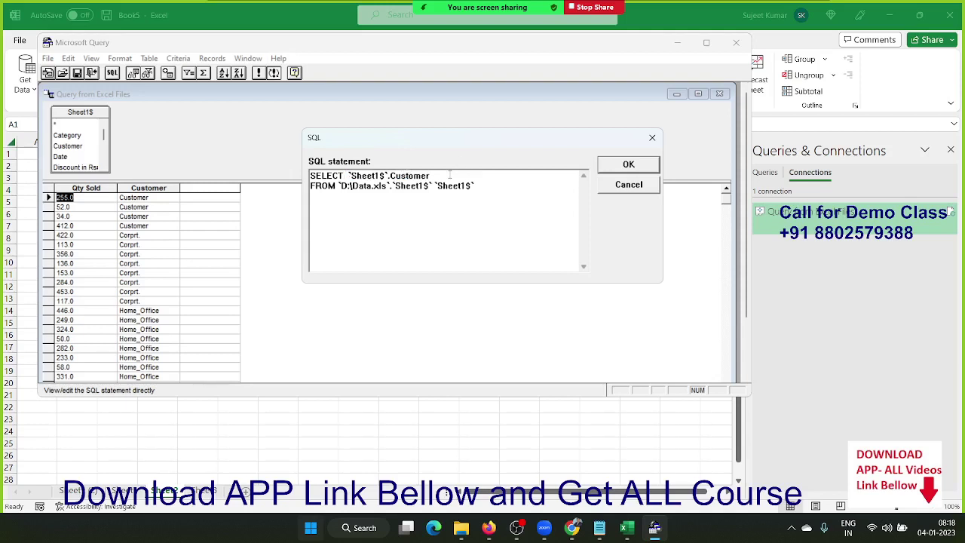
- Add Sum(`Sheet1$`.`Qty Sold`) AS TOTAL after Customer in SELECT
left_click(450, 175)
type(", ")
type("To")
type("tla")
key("BackSpace")
key("BackSpace")
type("al")
type(" AS")
key("BackSpace")
key("BackSpace")
key("BackSpace")
key("BackSpace")
key("BackSpace")
key("BackSpace")
key("BackSpace")
key("BackSpace")
type("Sum")
type("(`Sheet1$`.`Qty Sold`")
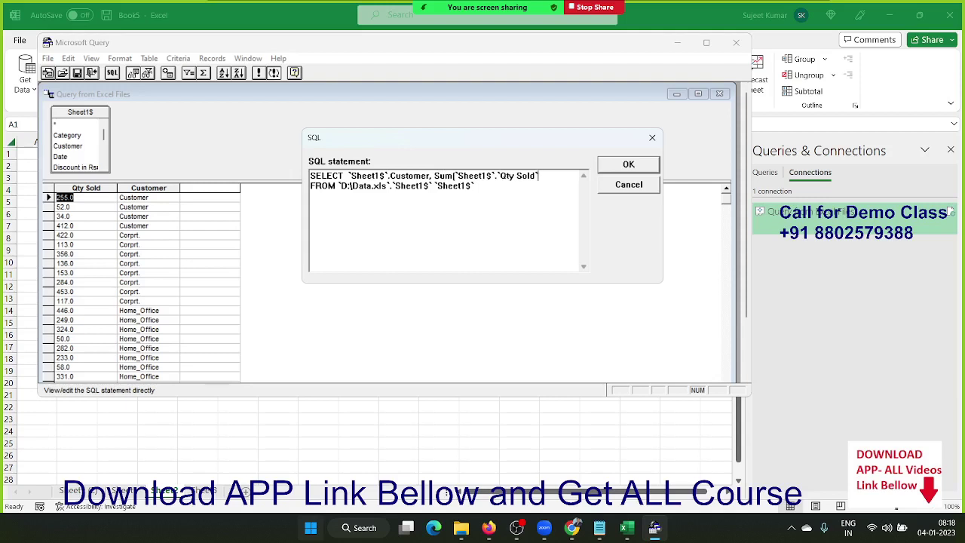
type(") A")
type("S T")
type("OTAL")
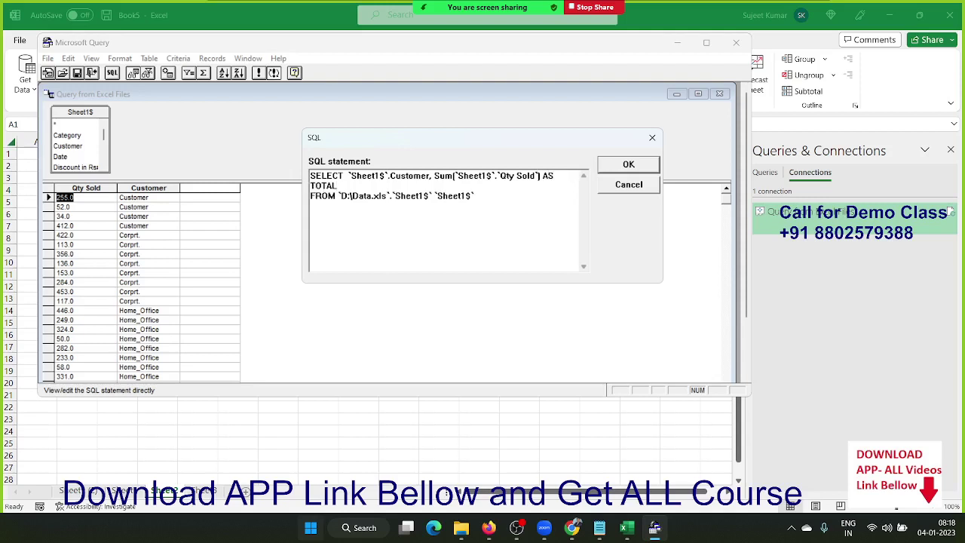
- Add a Groupby line after FROM with the pasted Customer field reference
left_click(485, 197)
key("Return")
type("Group")
type("by")
left_click_drag(347, 175, 430, 175)
key("ctrl+c")
left_click(375, 211)
key("ctrl+v")
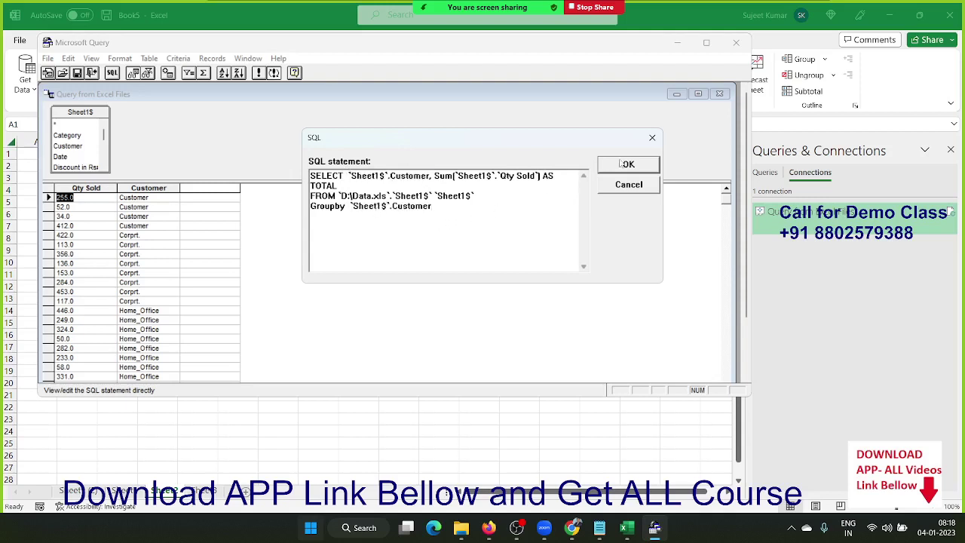
- Apply the SQL twice, dismissing the graphical-display warning and FROM clause syntax error each time
left_click(629, 165)
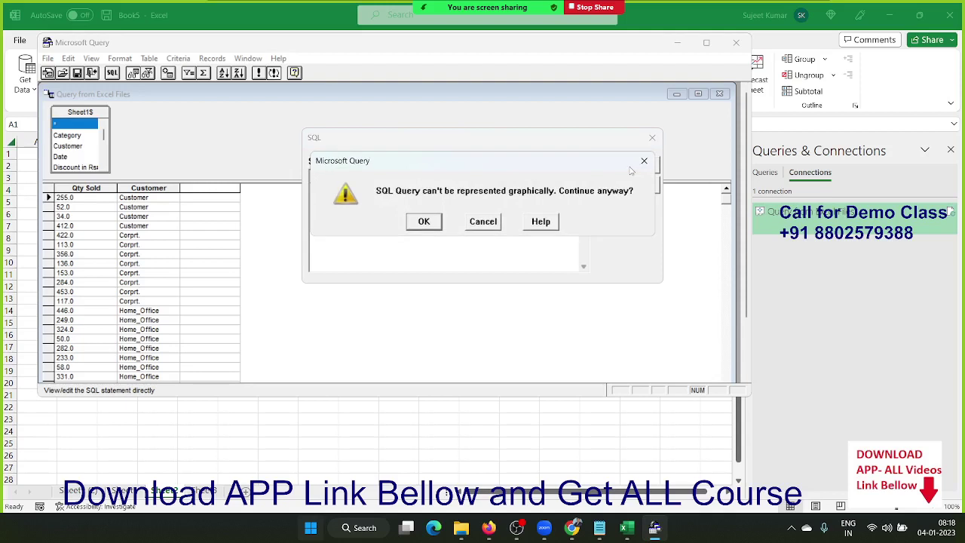
left_click(438, 224)
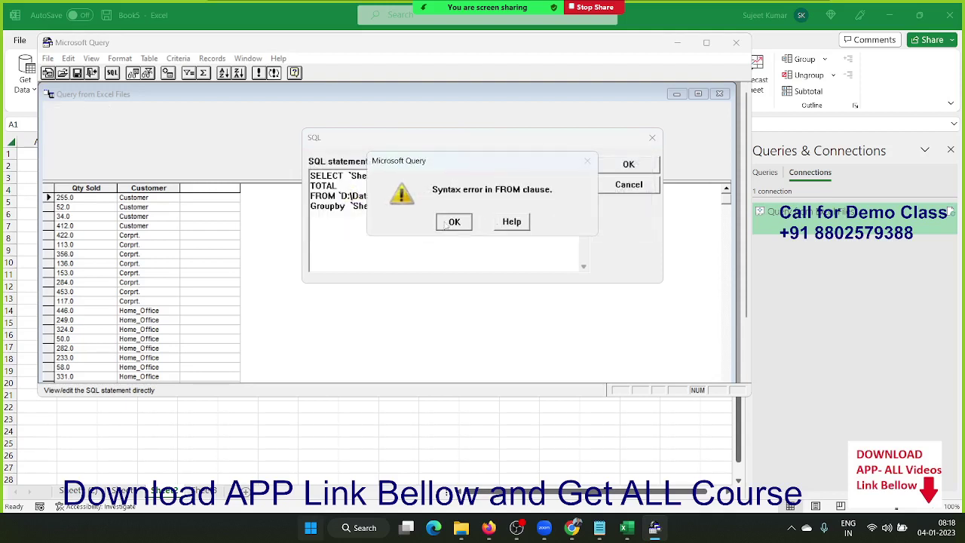
left_click(450, 222)
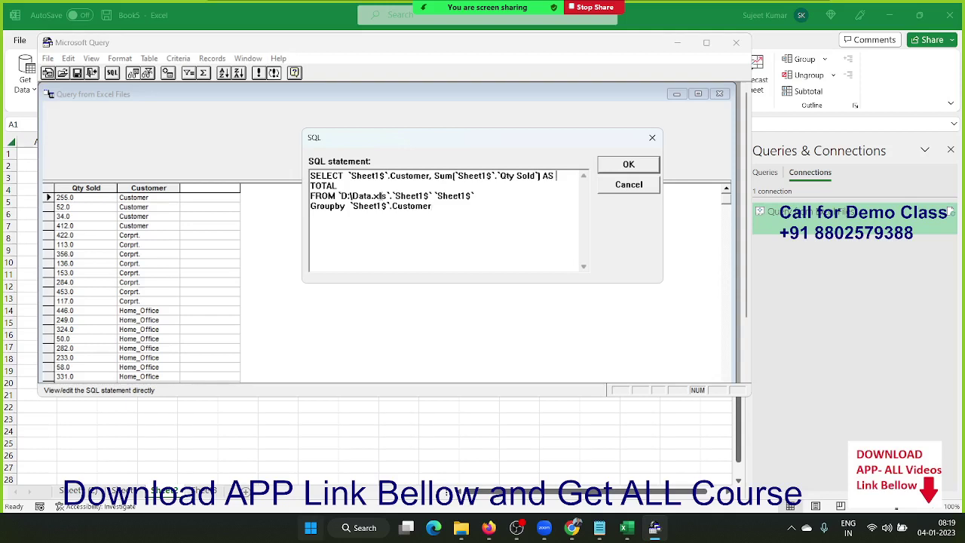
type("A")
left_click(627, 164)
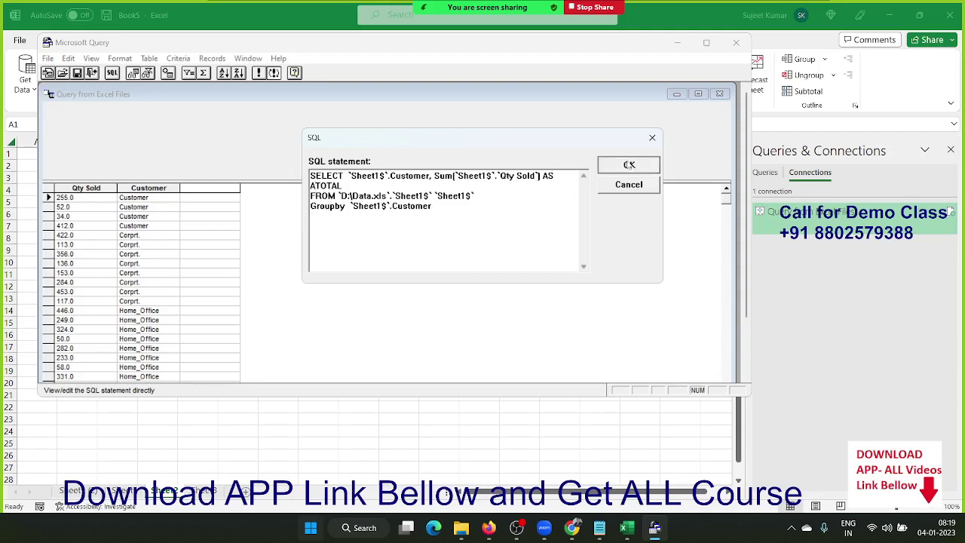
left_click(434, 221)
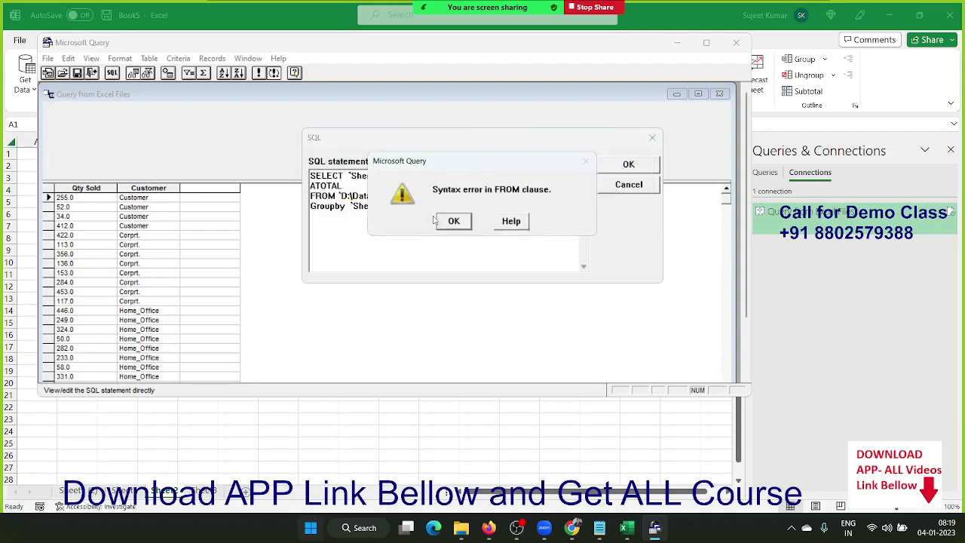
left_click(449, 220)
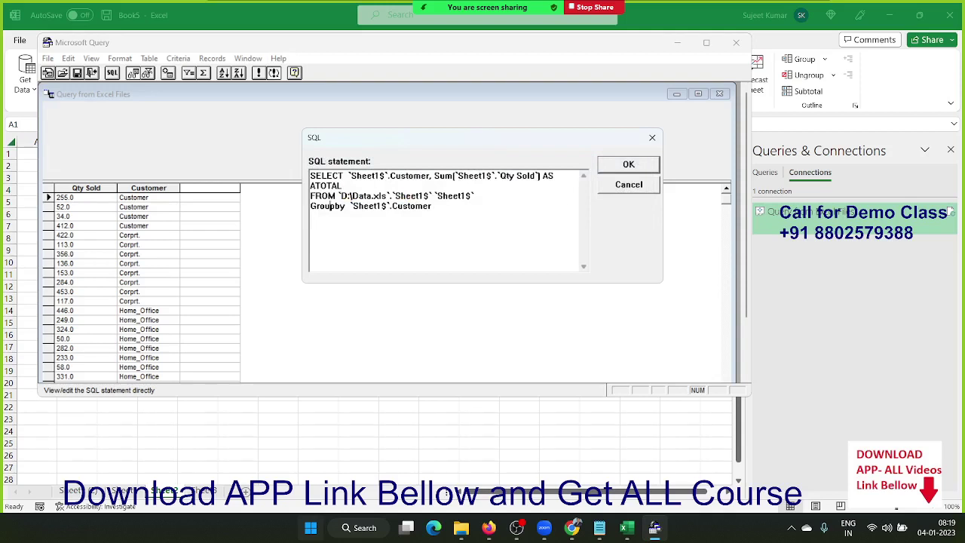
- Correct to GROUP BY and 'TOTAL', then run: Corprt. 7711, Customer 4659, Home_Office 7398
left_click(572, 527)
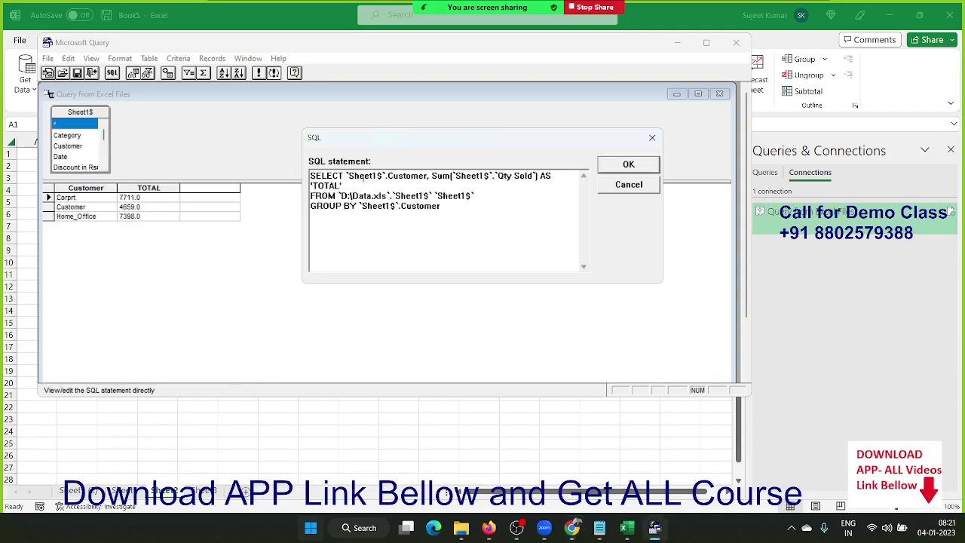
left_click_drag(343, 185, 310, 187)
key("Left")
left_click(340, 206)
left_click(627, 164)
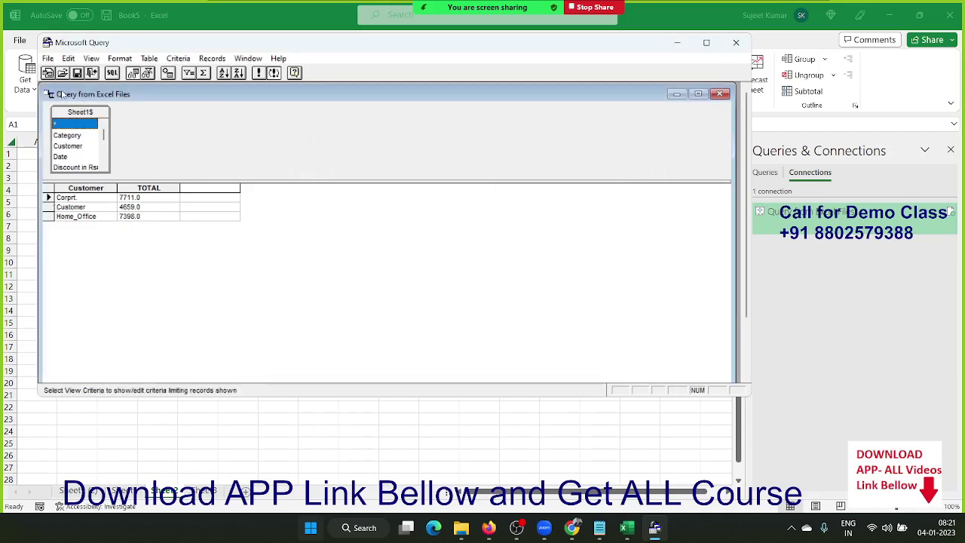
- Return the grouped results to Excel as a table at =$A$1
left_click(47, 59)
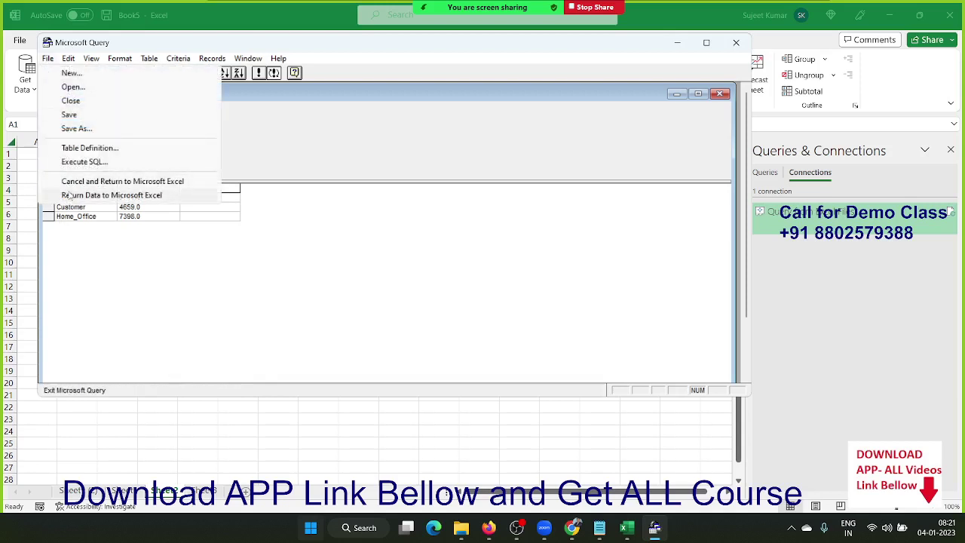
left_click(71, 196)
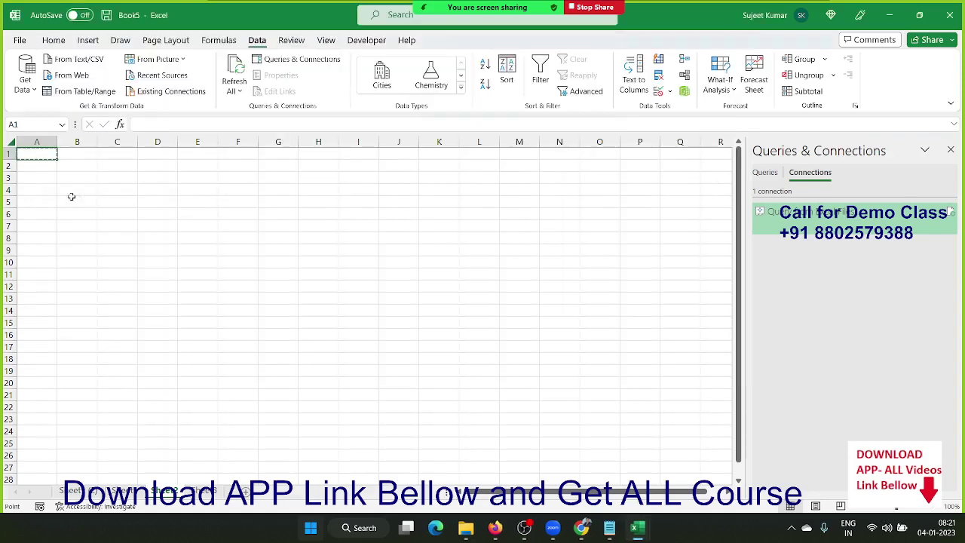
left_click(657, 324)
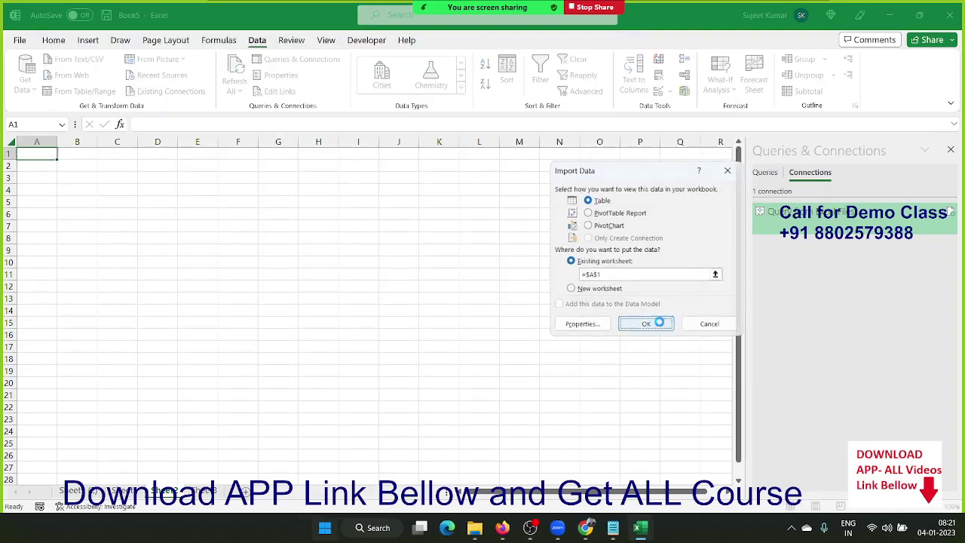
left_click(659, 323)
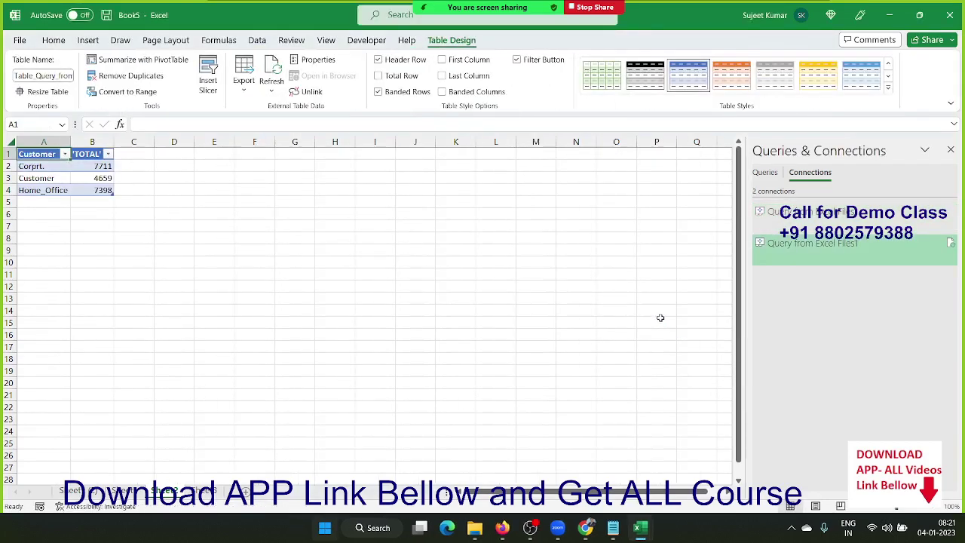